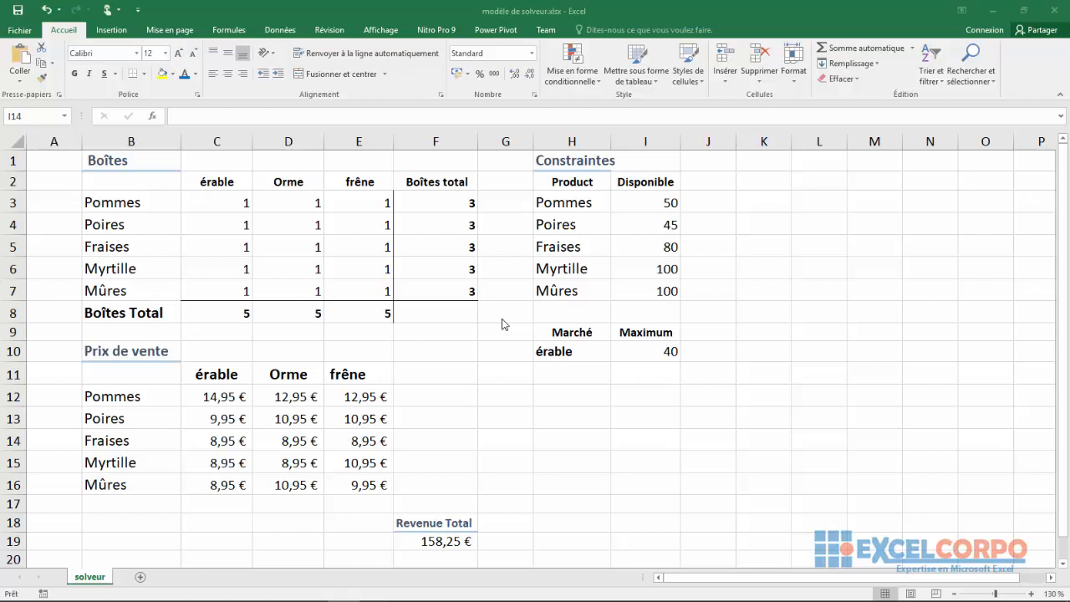
# Check that the Solveur command is available among the data analysis tools.
pyautogui.click(288, 31)
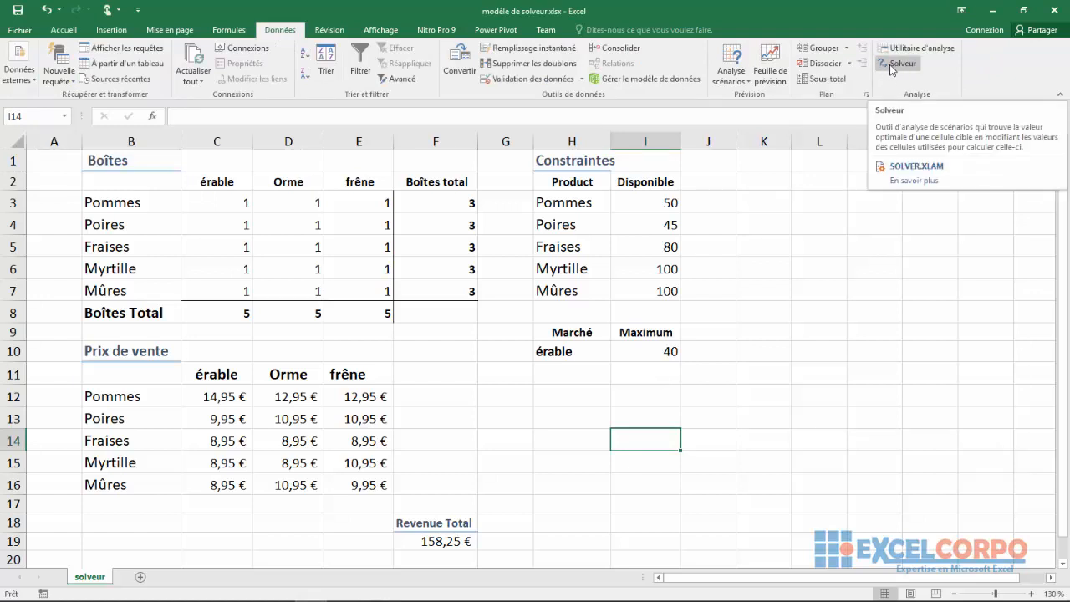
pyautogui.click(786, 273)
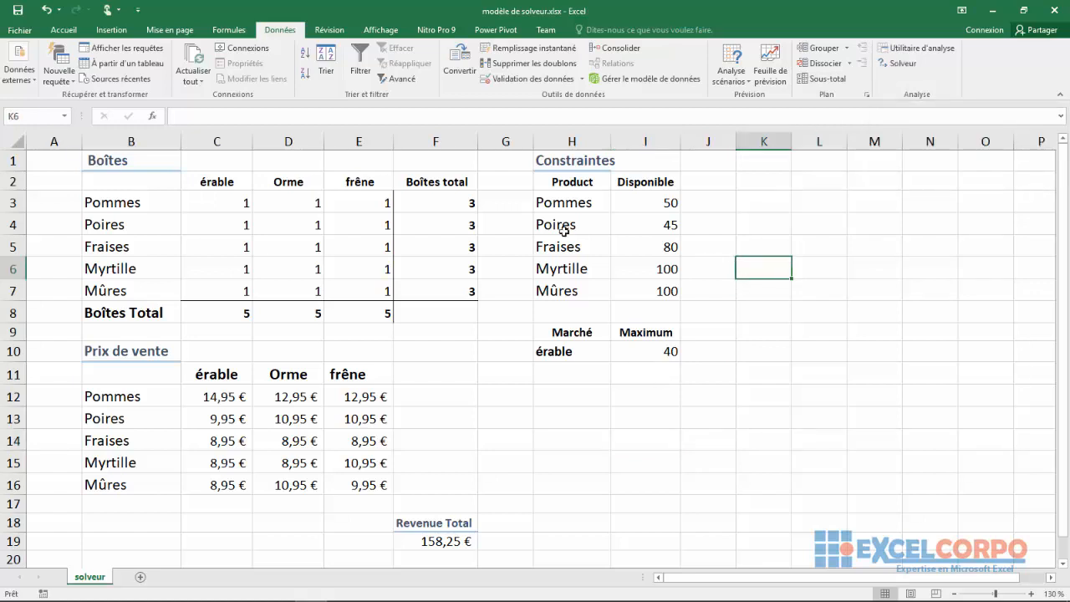
pyautogui.click(669, 344)
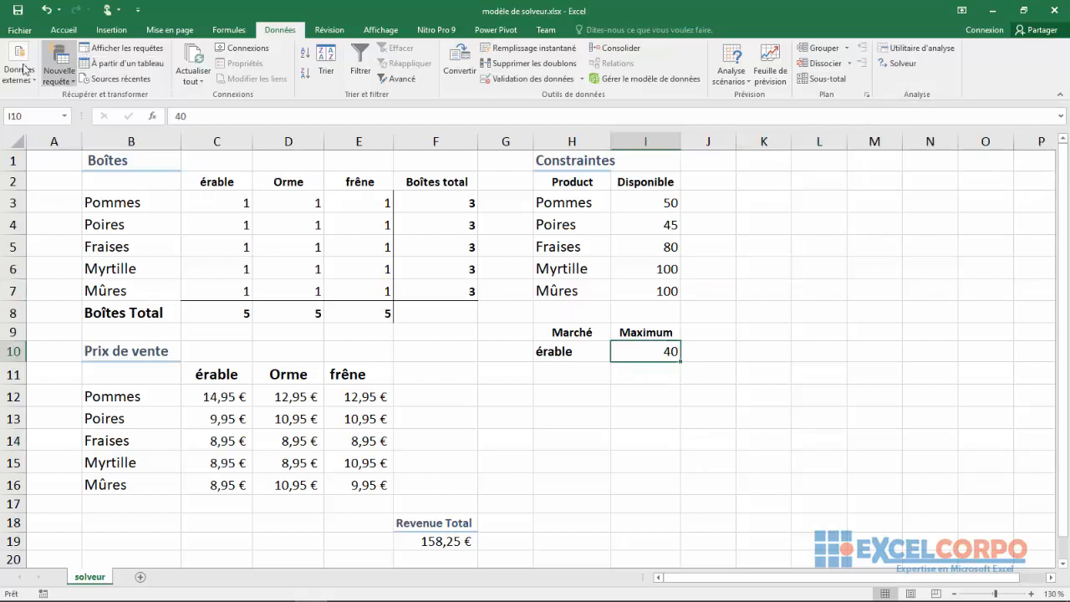
# Disable the Complément Solveur add-in in the Excel add-ins settings.
pyautogui.click(15, 31)
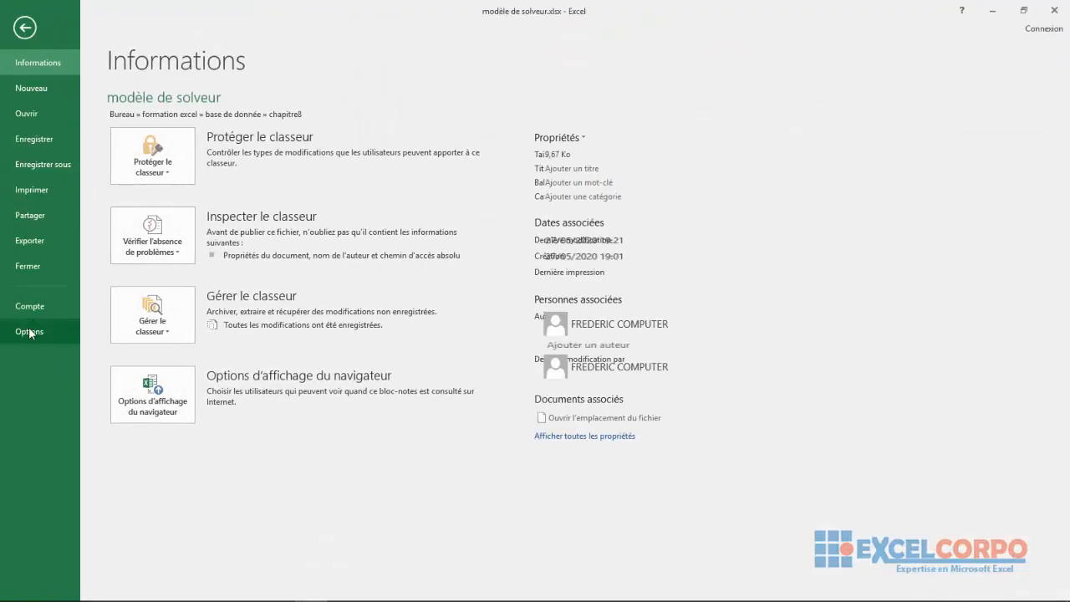
pyautogui.click(30, 331)
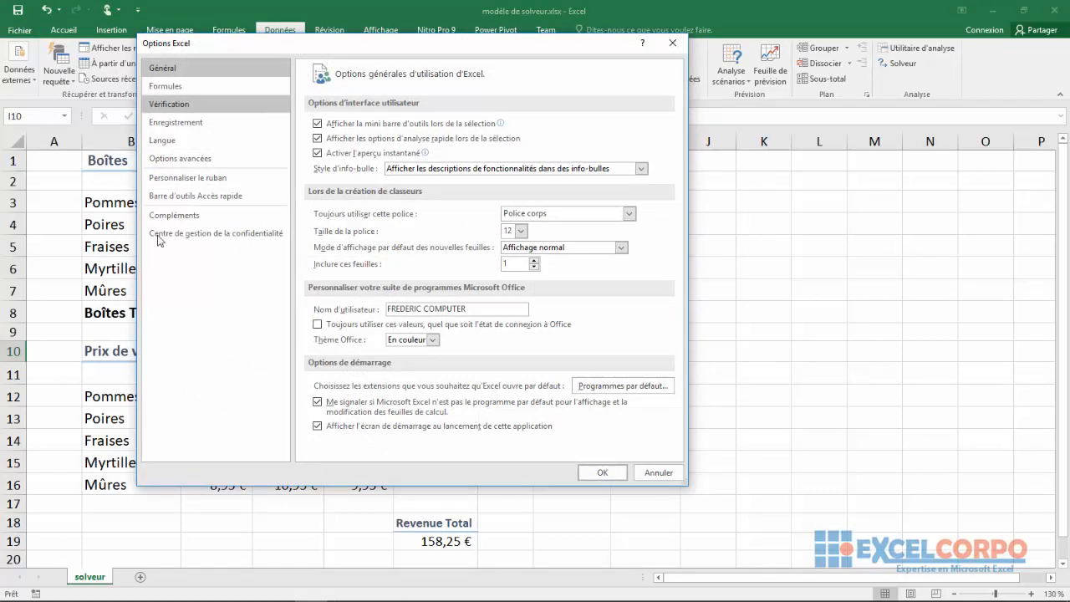
pyautogui.click(174, 217)
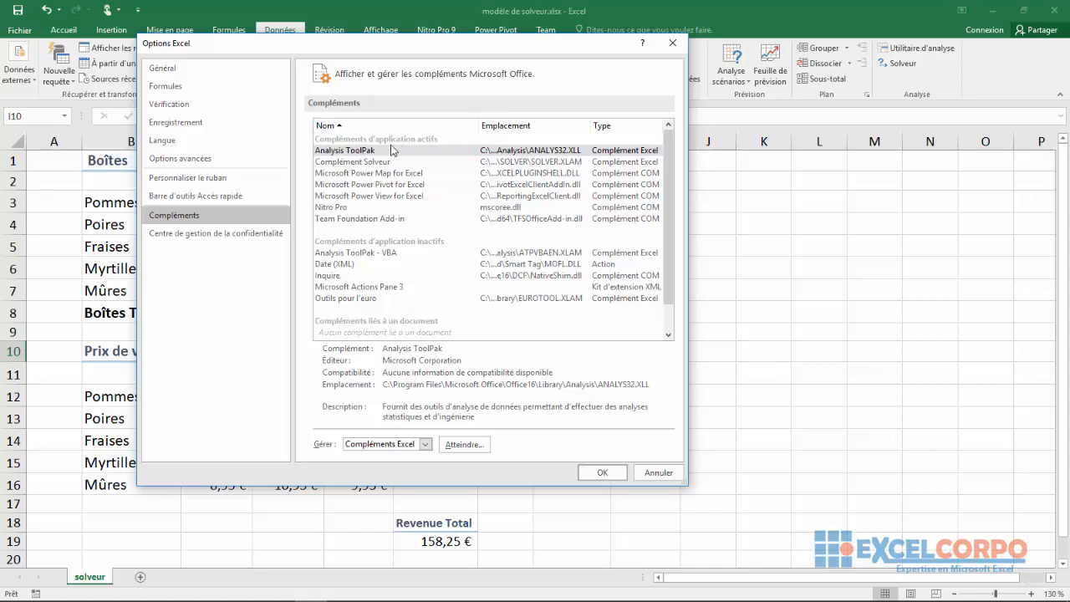
pyautogui.click(363, 165)
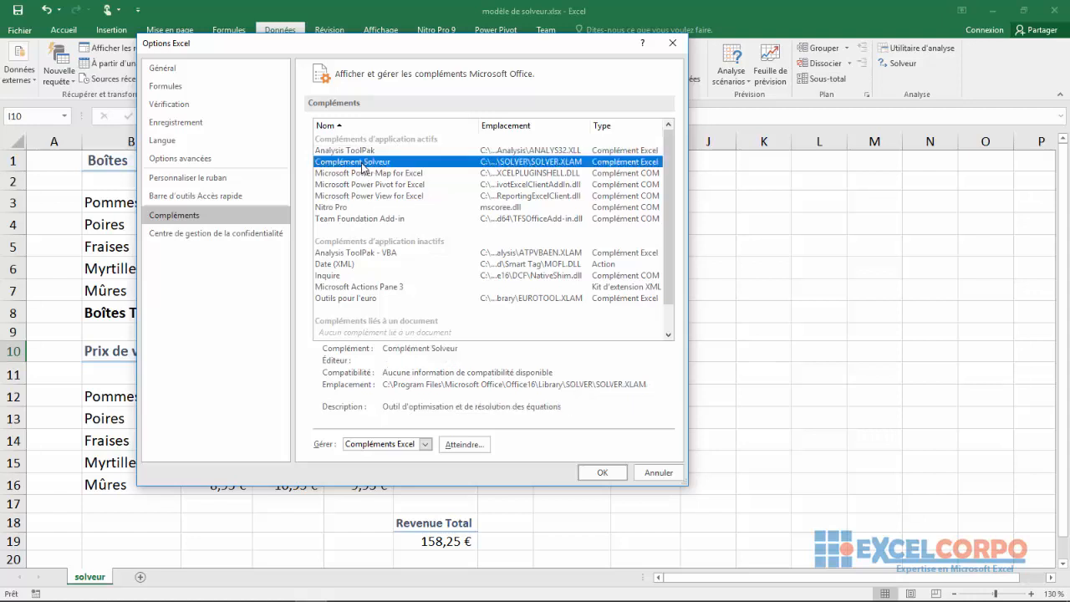
pyautogui.click(464, 446)
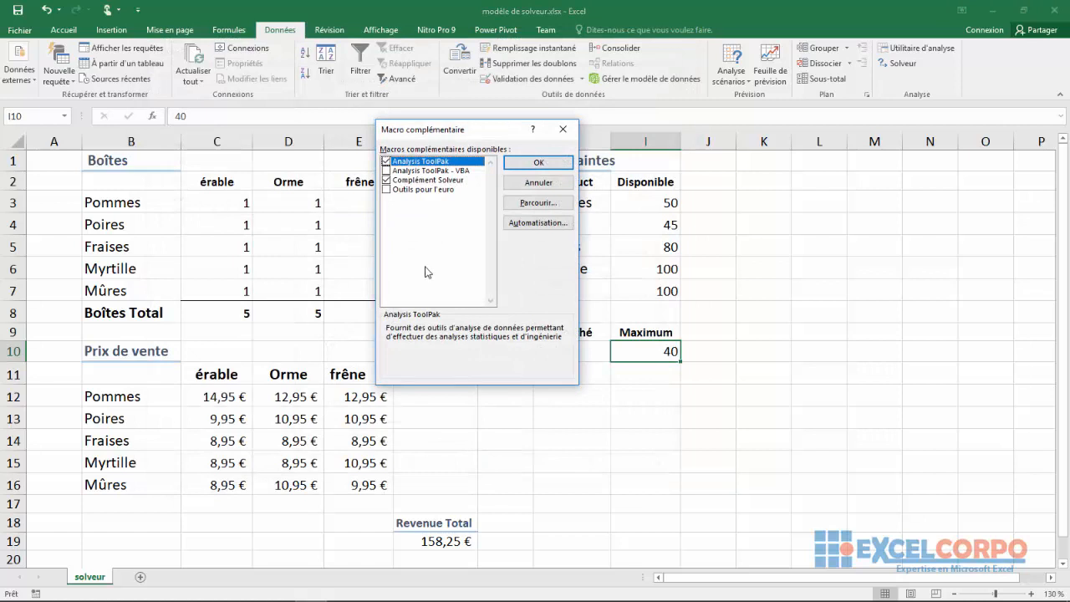
pyautogui.click(387, 180)
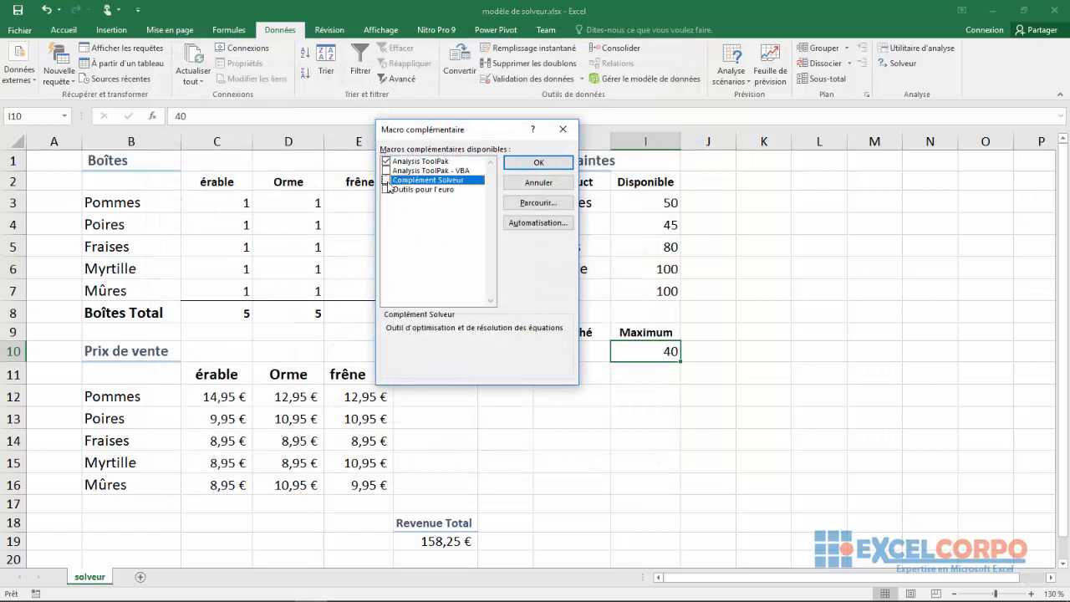
pyautogui.click(559, 166)
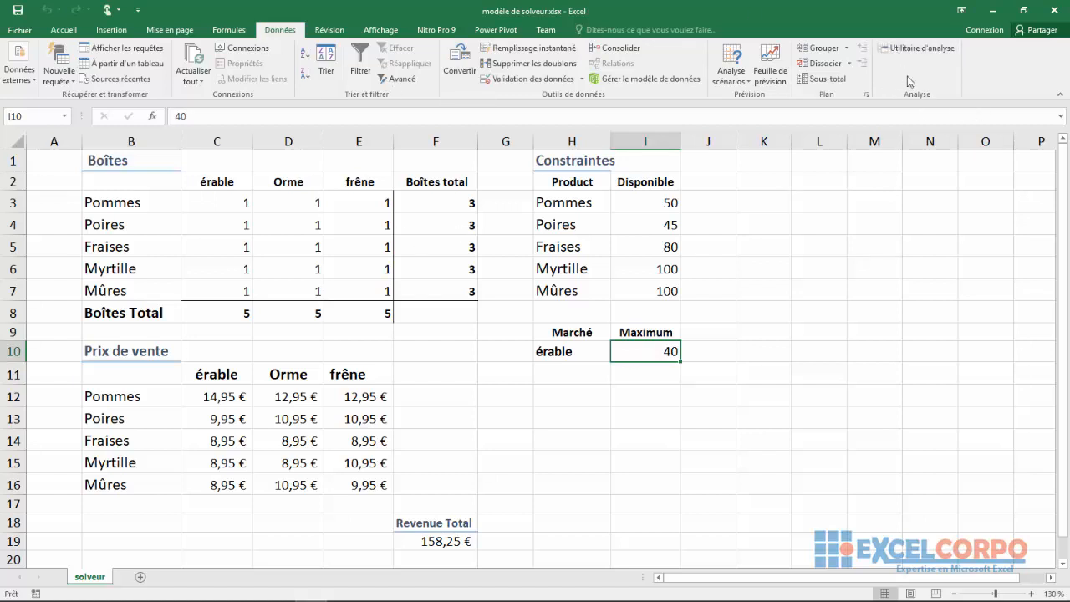
# Enable the inactive Complément Solveur add-in through the Excel add-ins options.
pyautogui.click(18, 30)
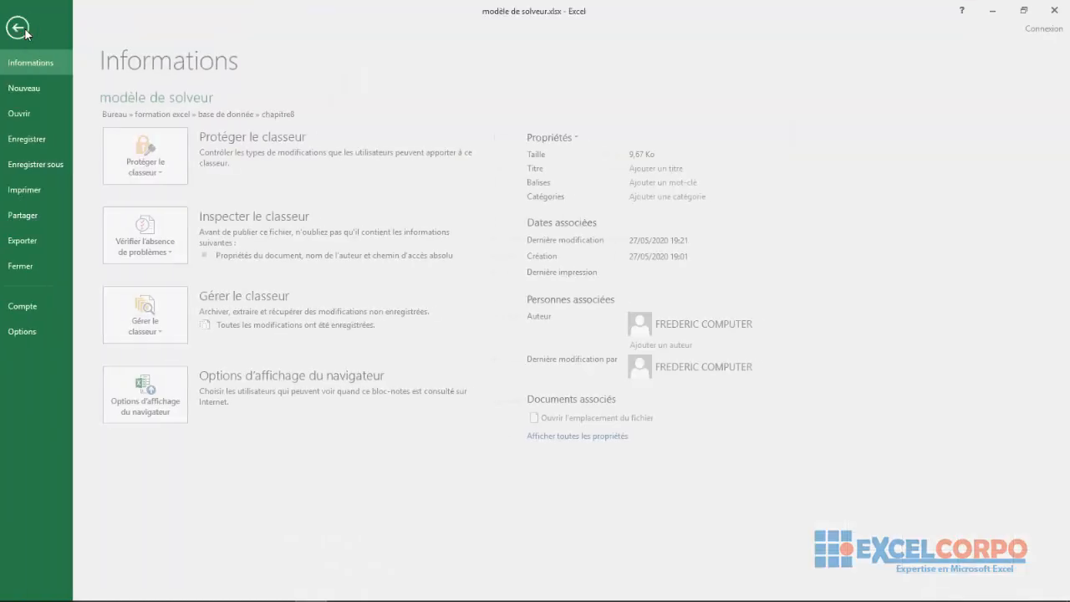
pyautogui.click(29, 332)
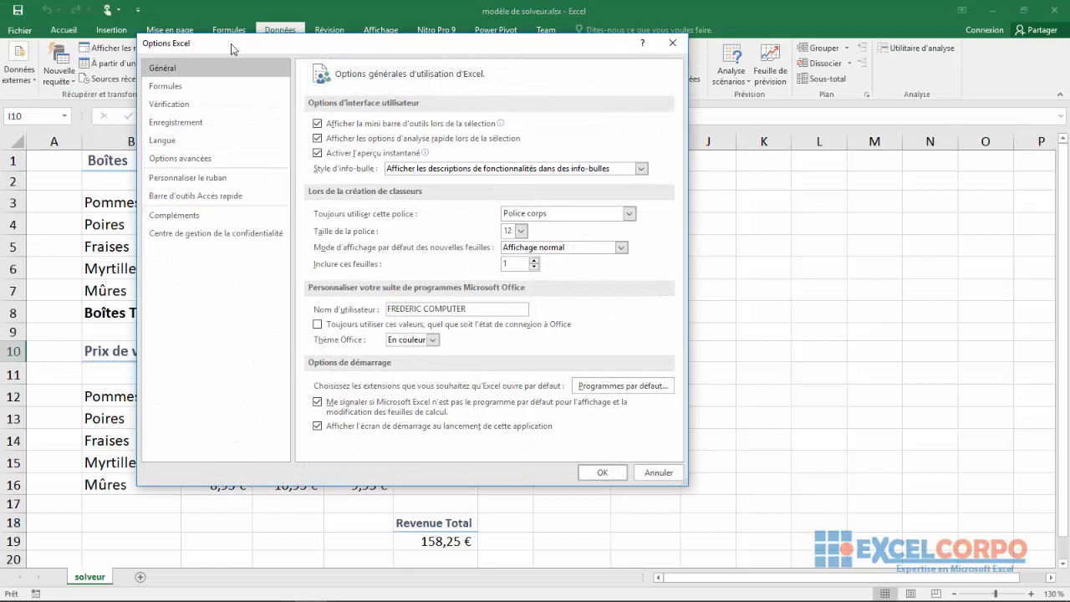
pyautogui.click(201, 219)
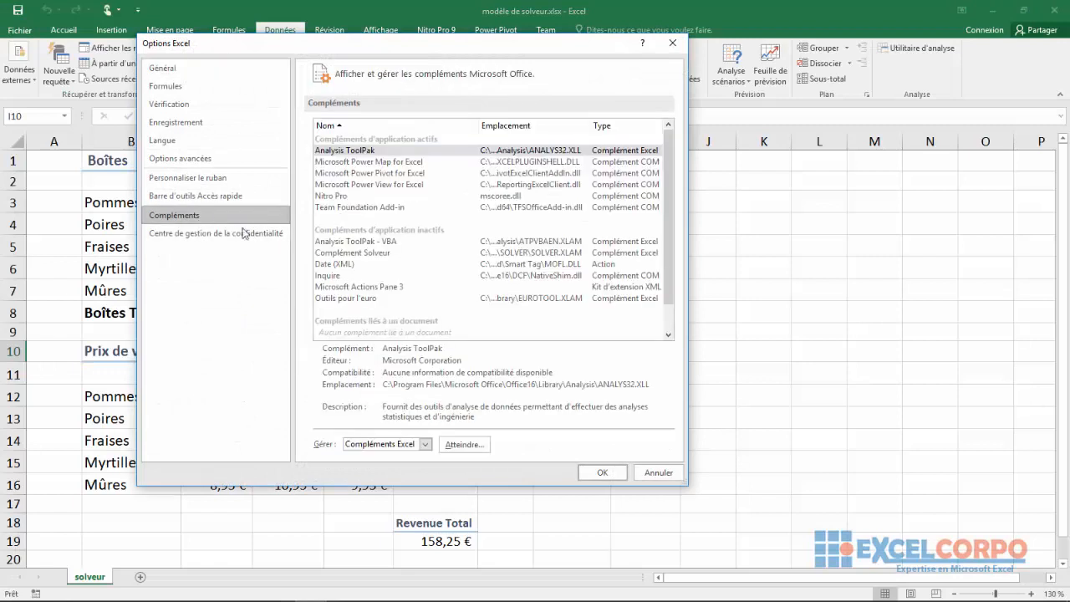
pyautogui.click(391, 254)
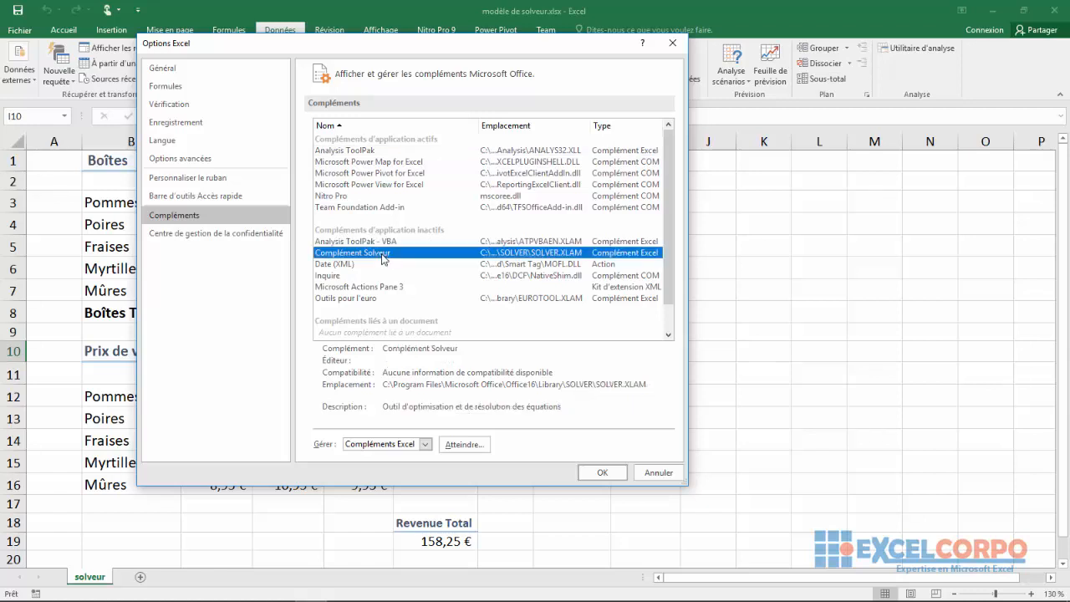
pyautogui.click(464, 446)
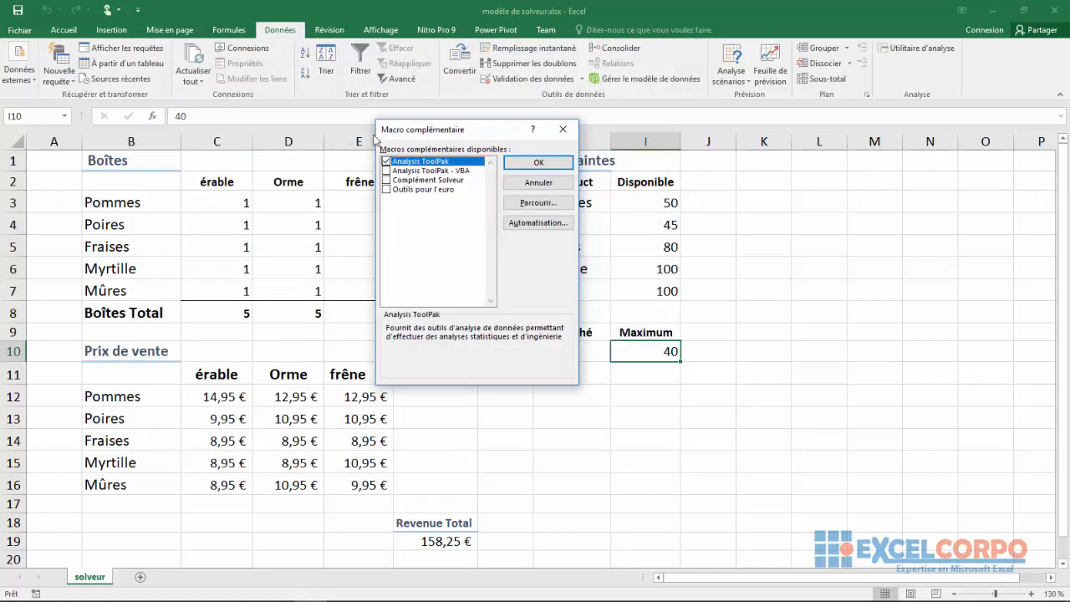
pyautogui.click(387, 180)
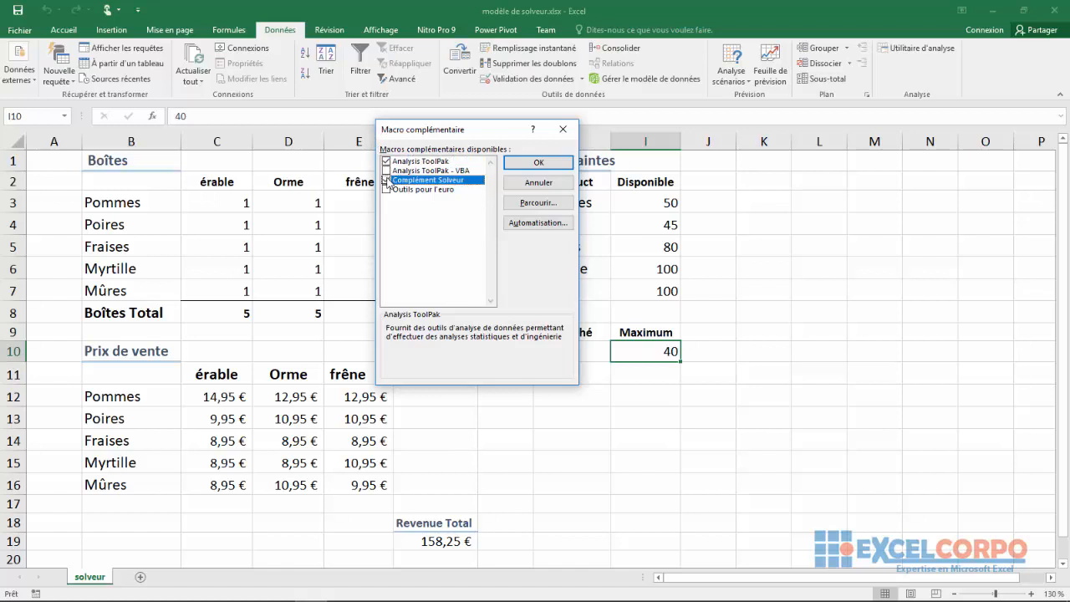
pyautogui.click(539, 163)
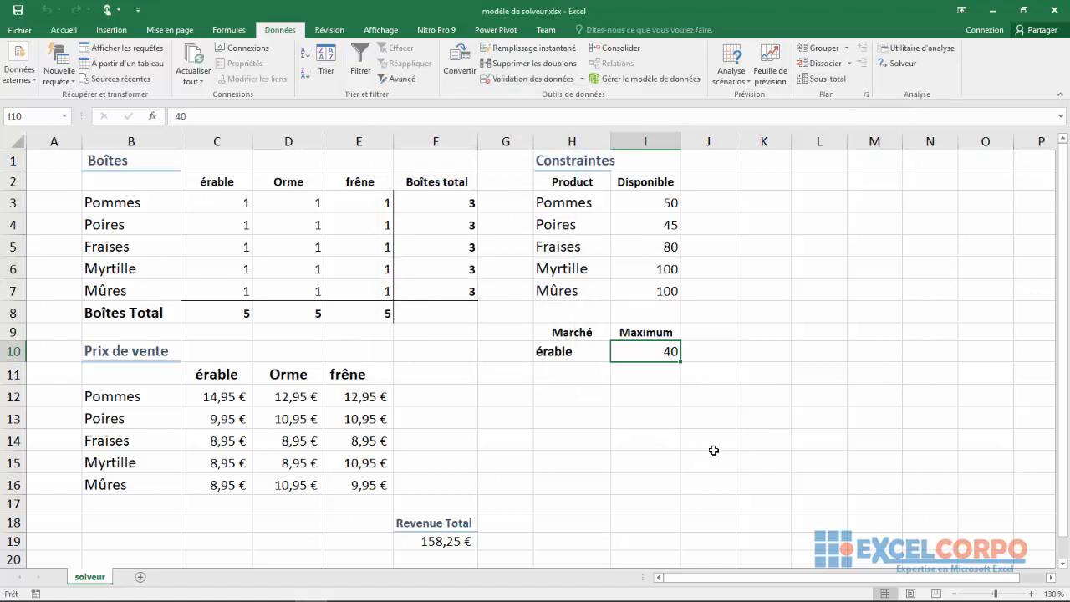
# Examine the Boîtes table: the products in column B, the érable, Orme and frêne headings, and the row and column total formulas.
pyautogui.click(742, 439)
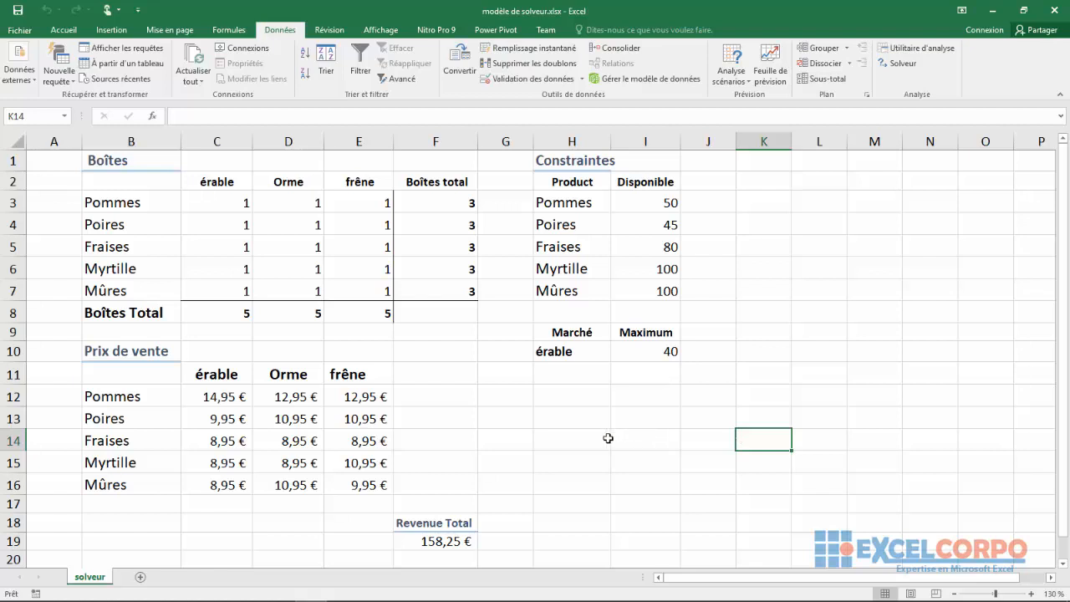
pyautogui.click(516, 395)
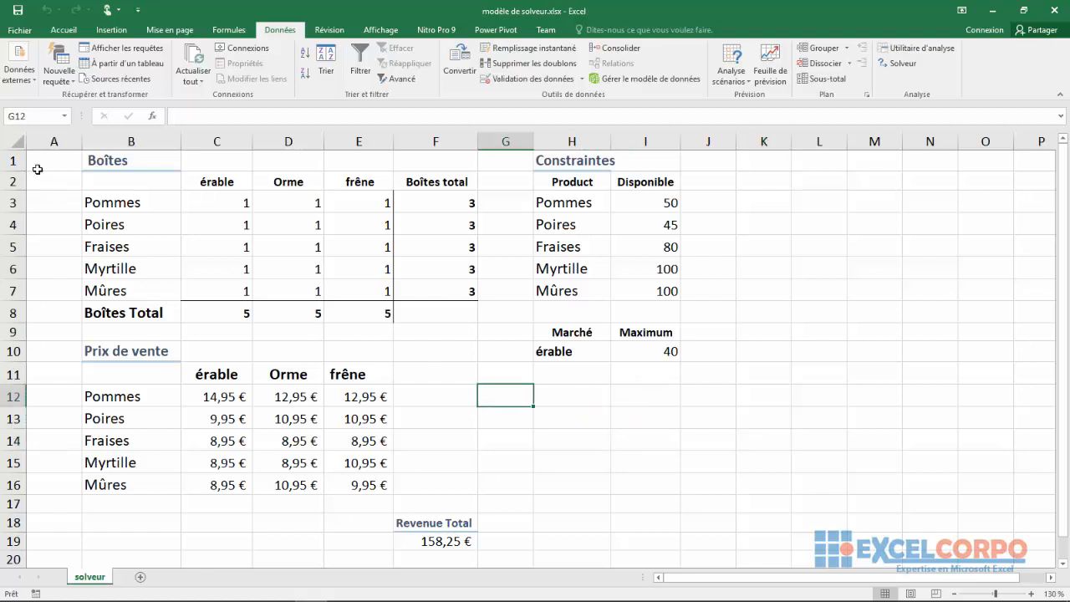
pyautogui.click(127, 141)
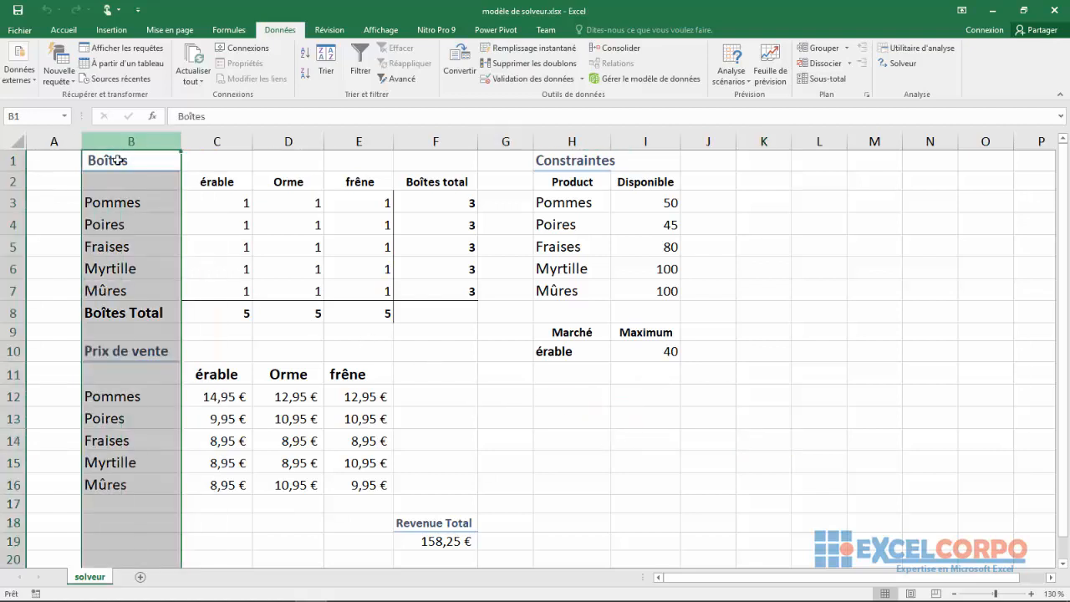
pyautogui.click(102, 203)
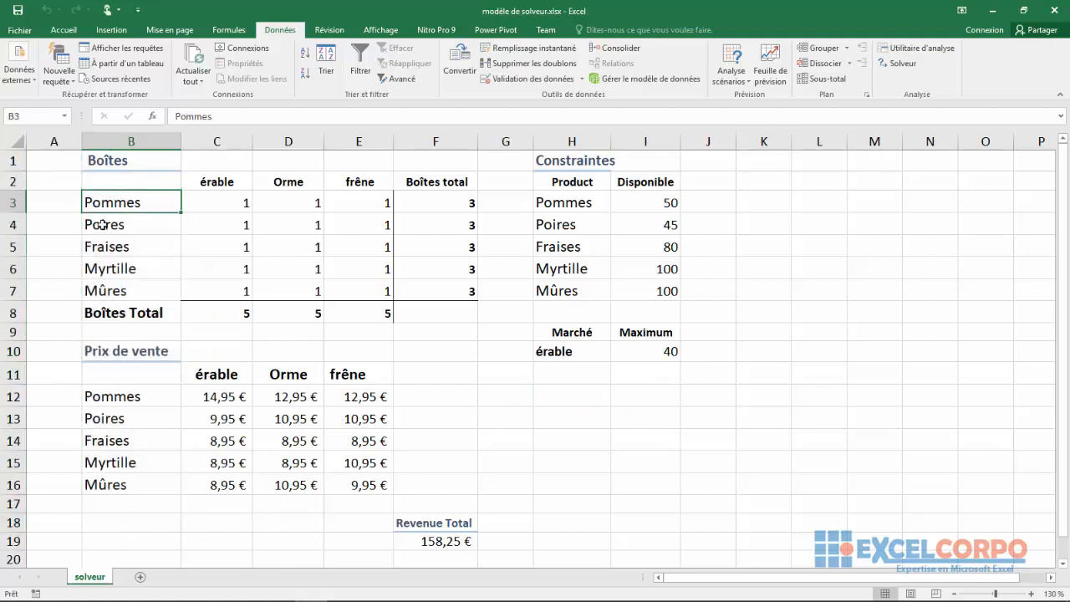
pyautogui.click(102, 224)
pyautogui.click(102, 247)
pyautogui.click(102, 269)
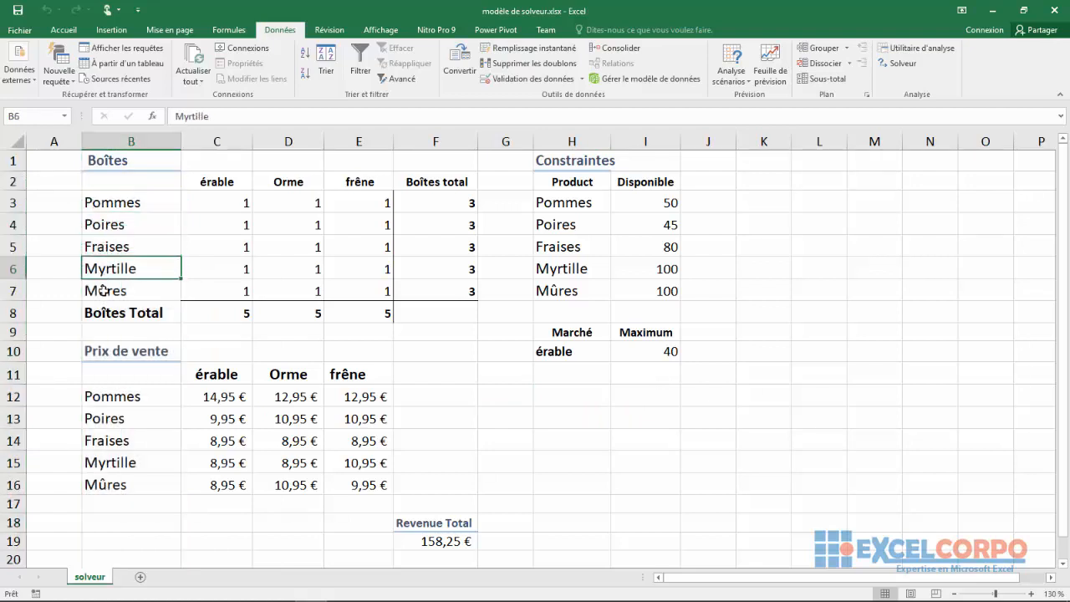
pyautogui.click(102, 292)
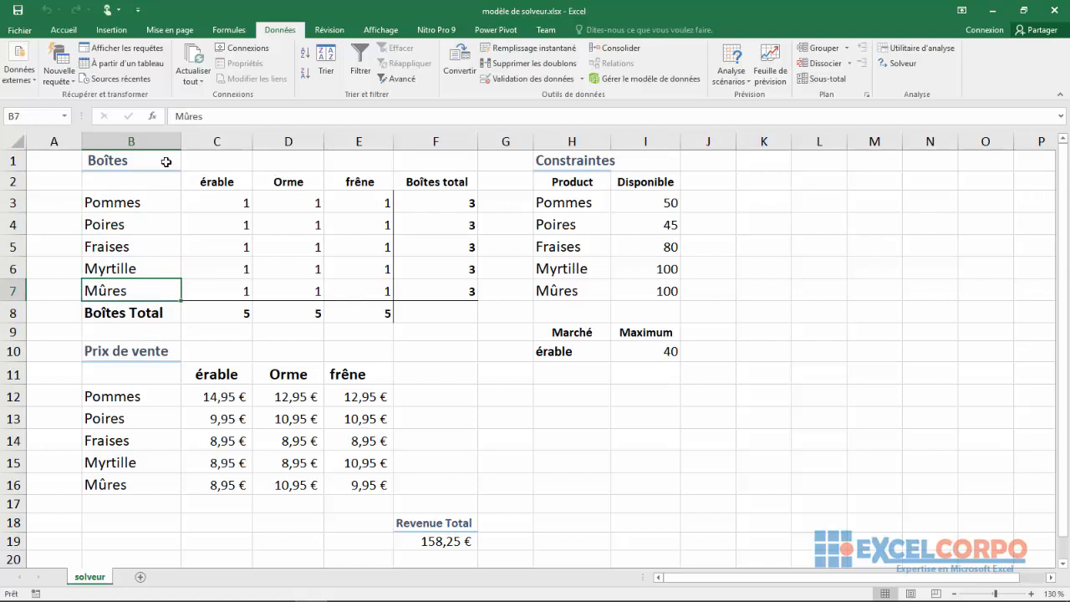
pyautogui.click(214, 181)
pyautogui.click(282, 183)
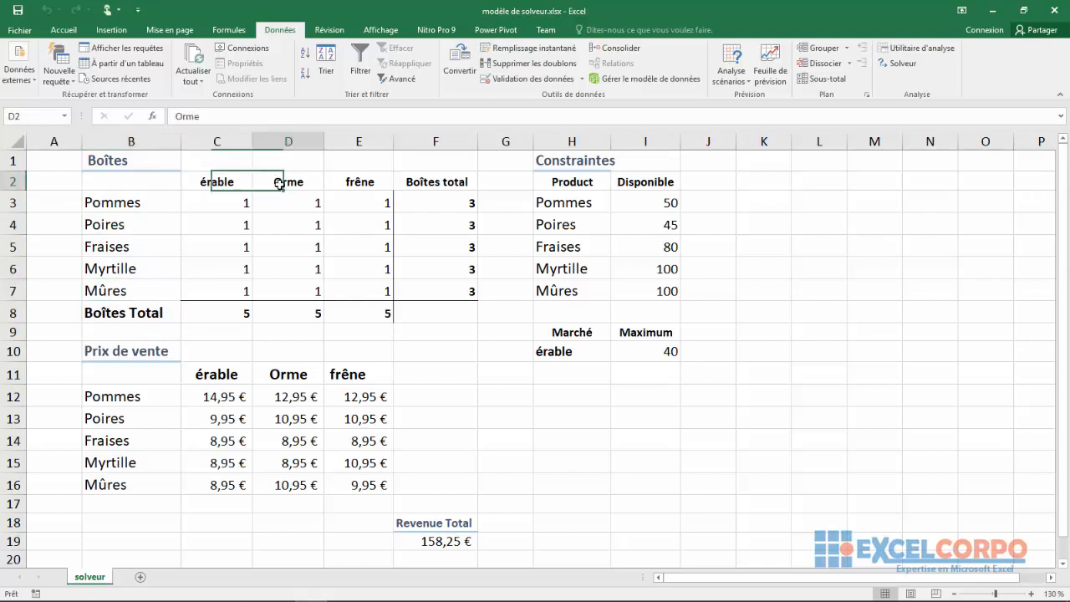
pyautogui.click(363, 188)
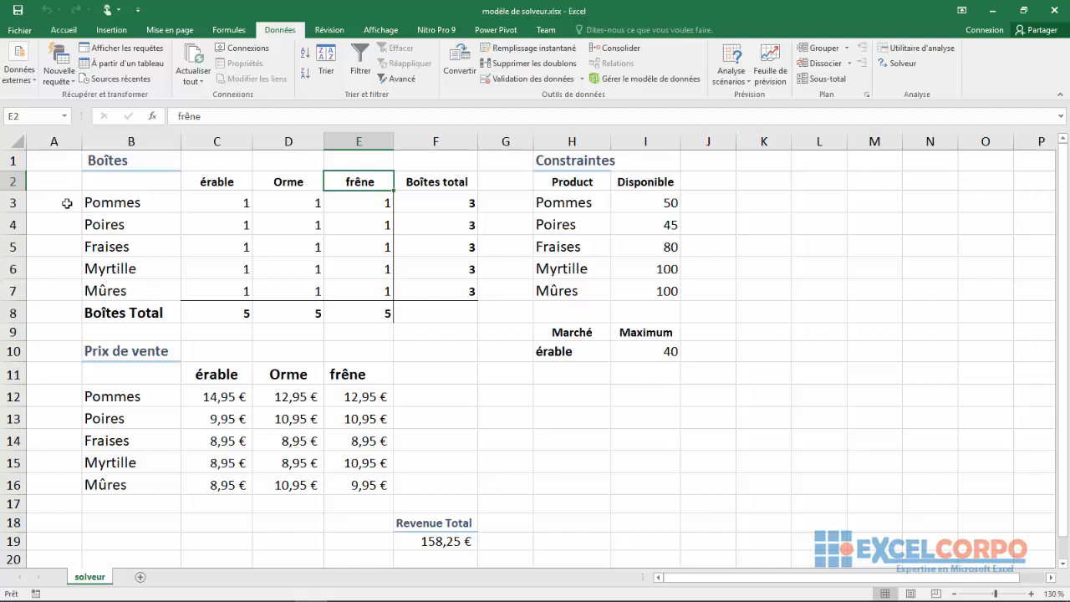
pyautogui.click(456, 207)
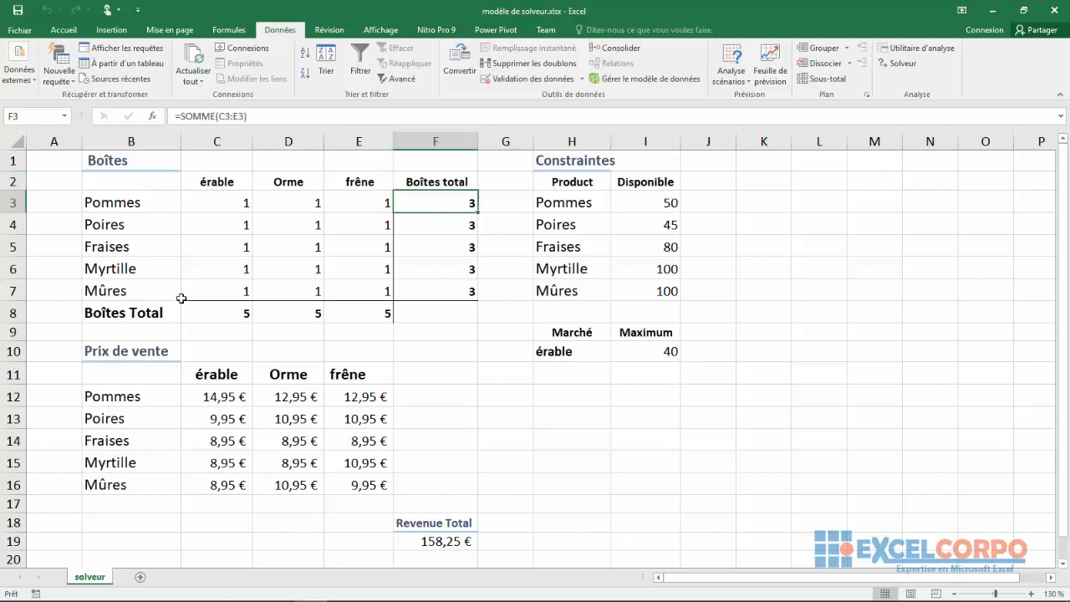
pyautogui.click(226, 319)
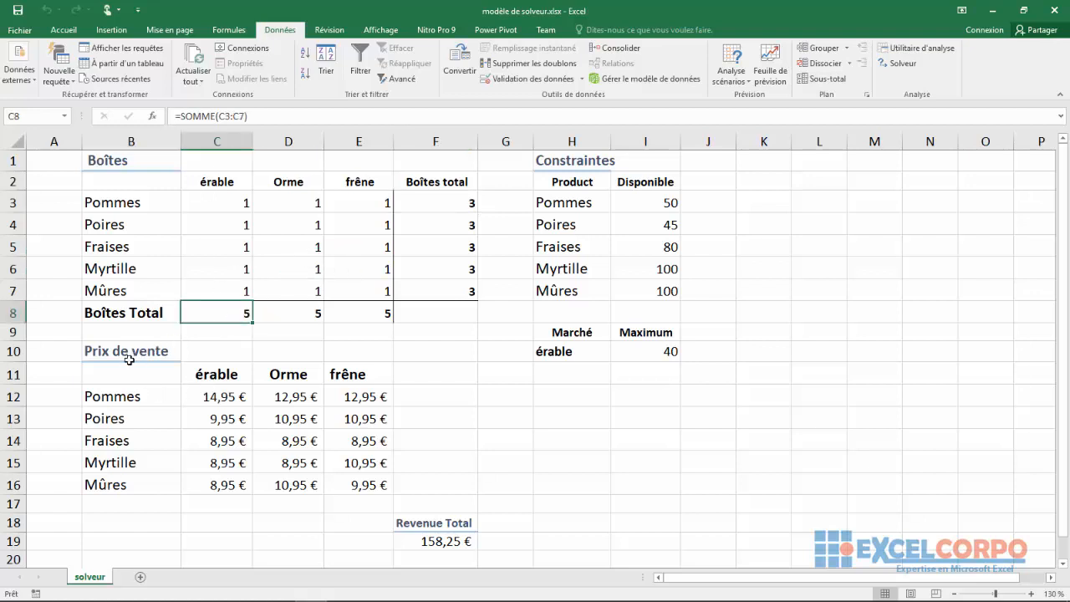
# Review the prices in the Prix de vente table and the product availability listed under Constraintes.
pyautogui.click(295, 393)
pyautogui.click(344, 396)
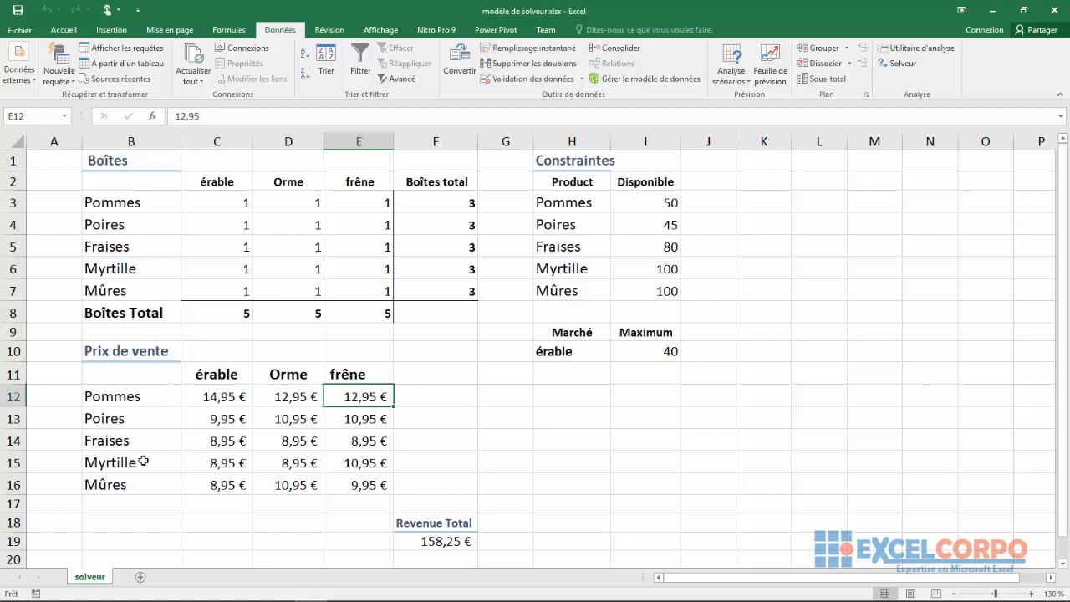
pyautogui.click(206, 420)
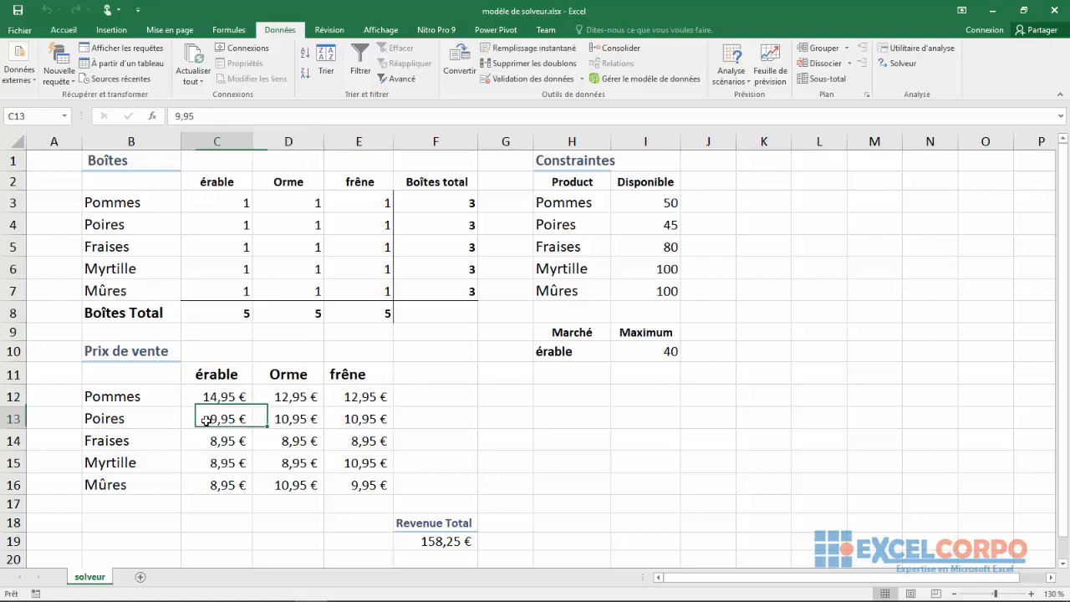
pyautogui.click(233, 440)
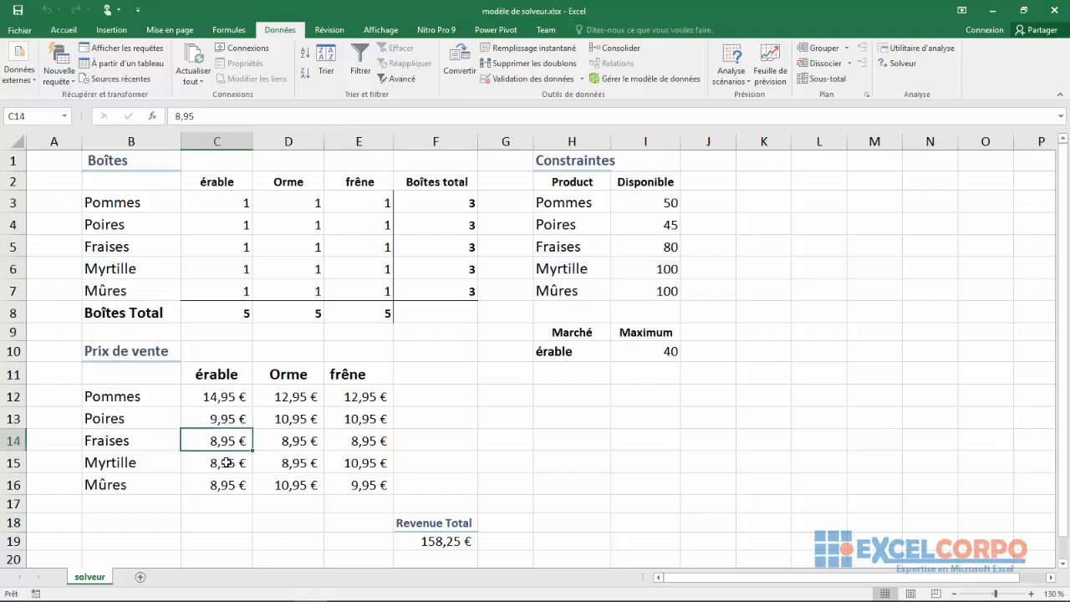
pyautogui.click(222, 467)
pyautogui.click(223, 484)
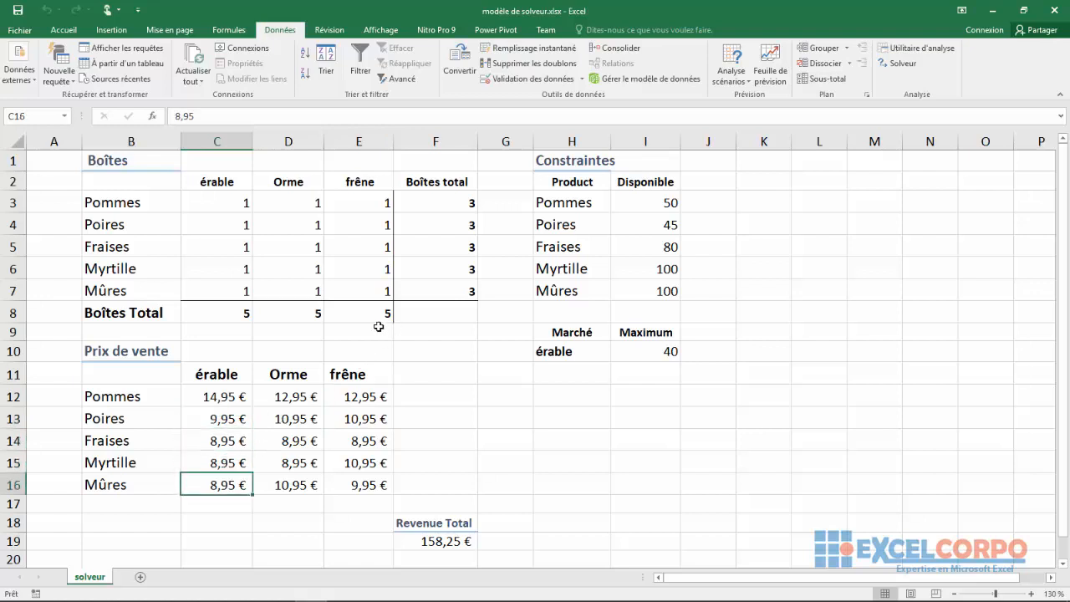
pyautogui.moveTo(564, 202); pyautogui.dragTo(564, 284)
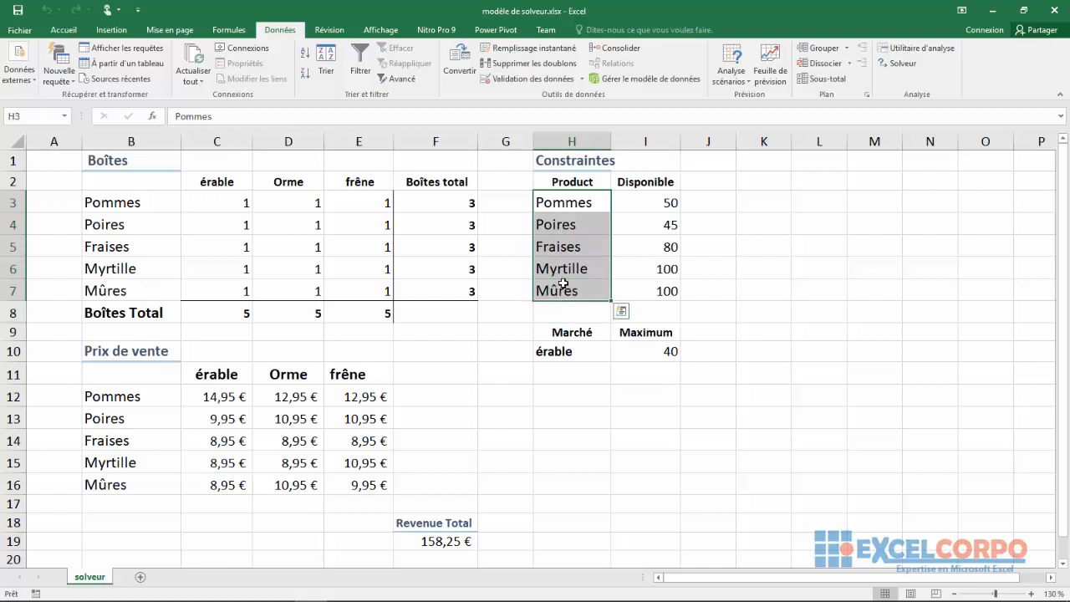
pyautogui.click(649, 189)
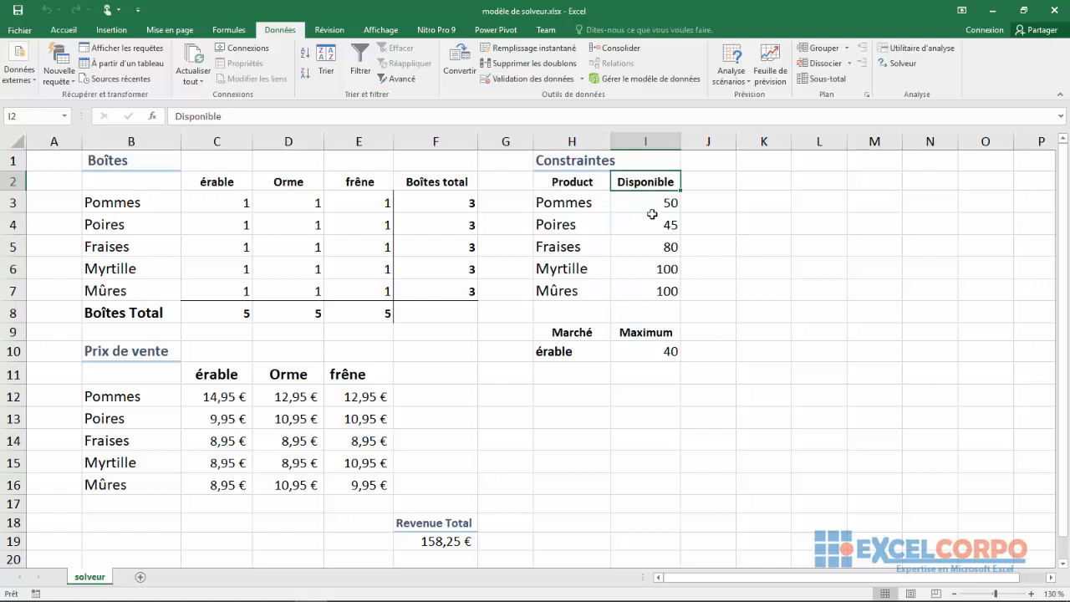
pyautogui.click(201, 405)
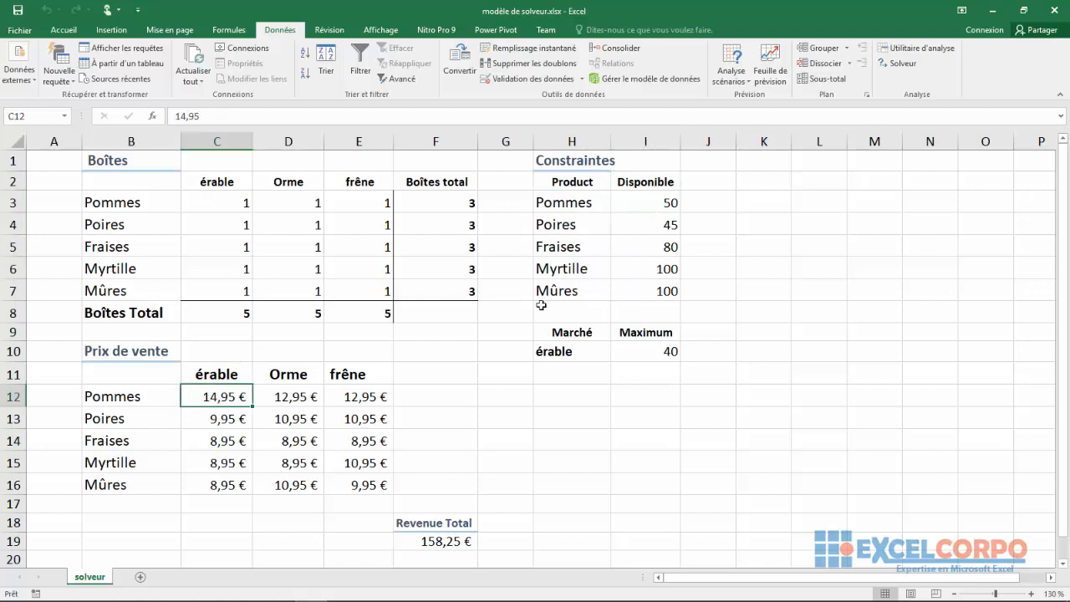
pyautogui.click(644, 212)
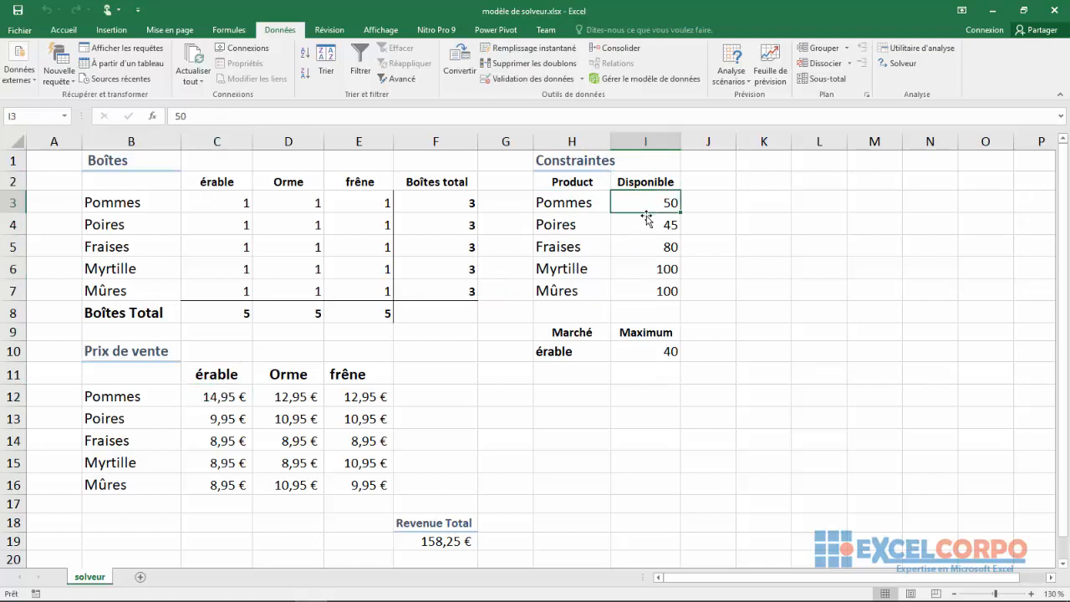
# Review the remaining product availabilities under Constraintes and the érable market's Maximum in the Marché table.
pyautogui.click(646, 223)
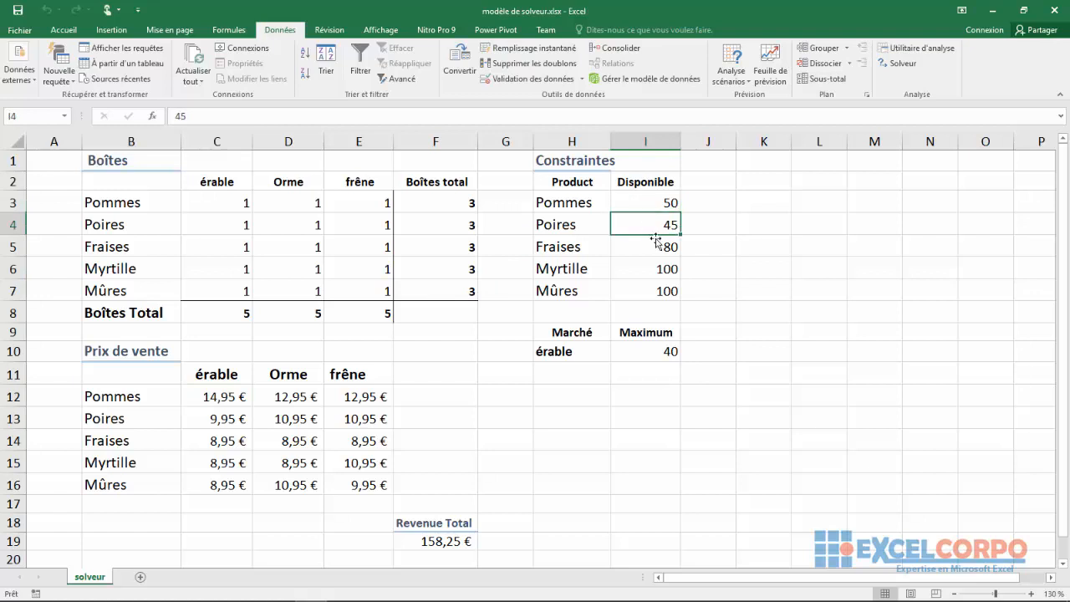
pyautogui.click(651, 244)
pyautogui.click(655, 268)
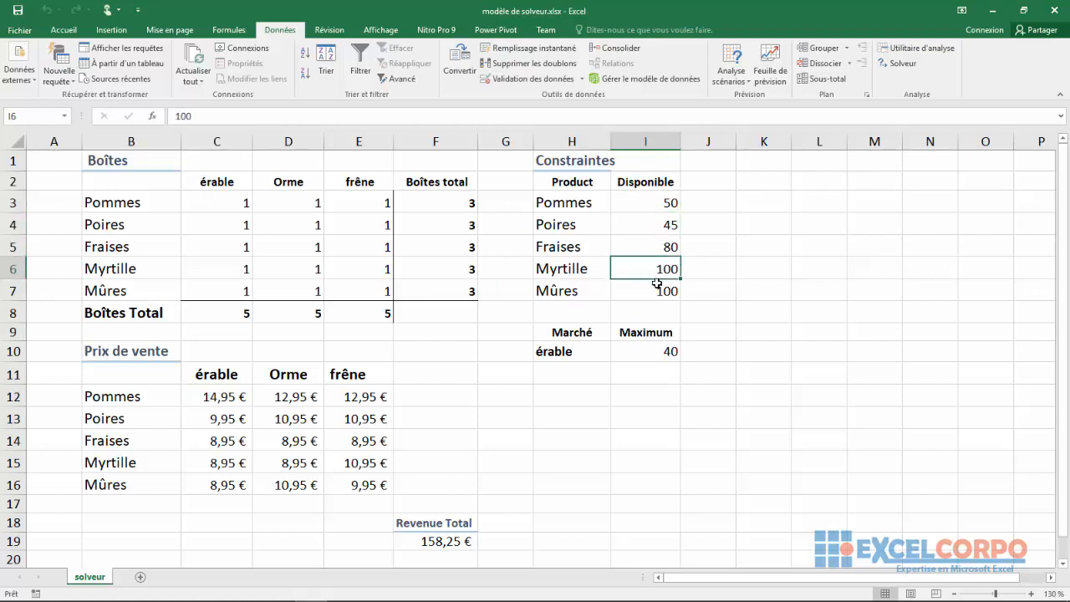
pyautogui.click(650, 284)
pyautogui.click(566, 333)
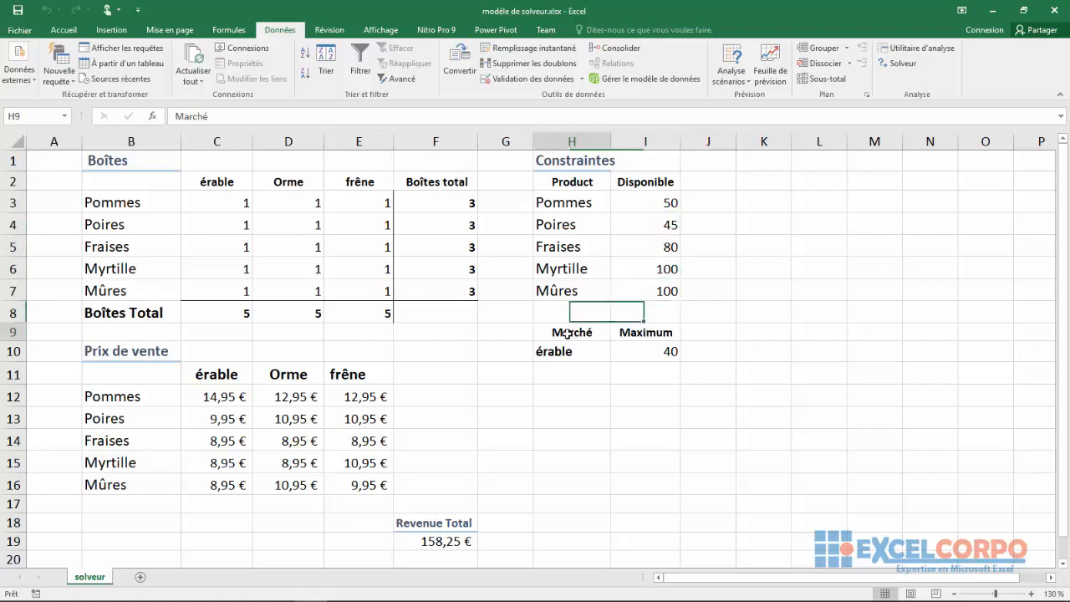
pyautogui.click(626, 333)
pyautogui.click(569, 352)
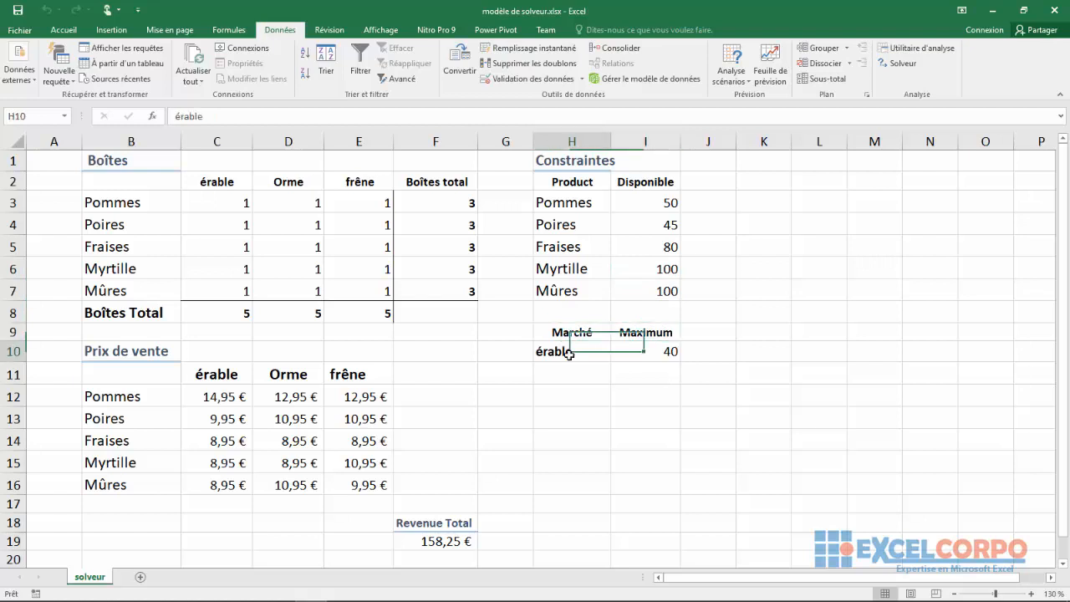
pyautogui.click(652, 352)
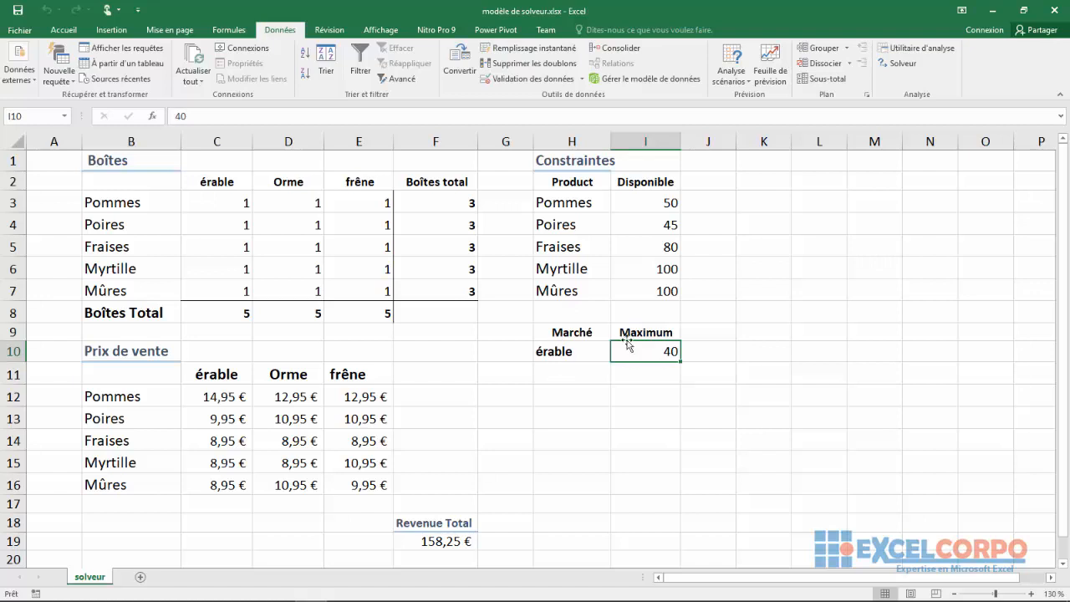
# Examine the SOMMEPROD formula under Revenue Total and the Boîtes and Prix de vente ranges it references.
pyautogui.click(408, 520)
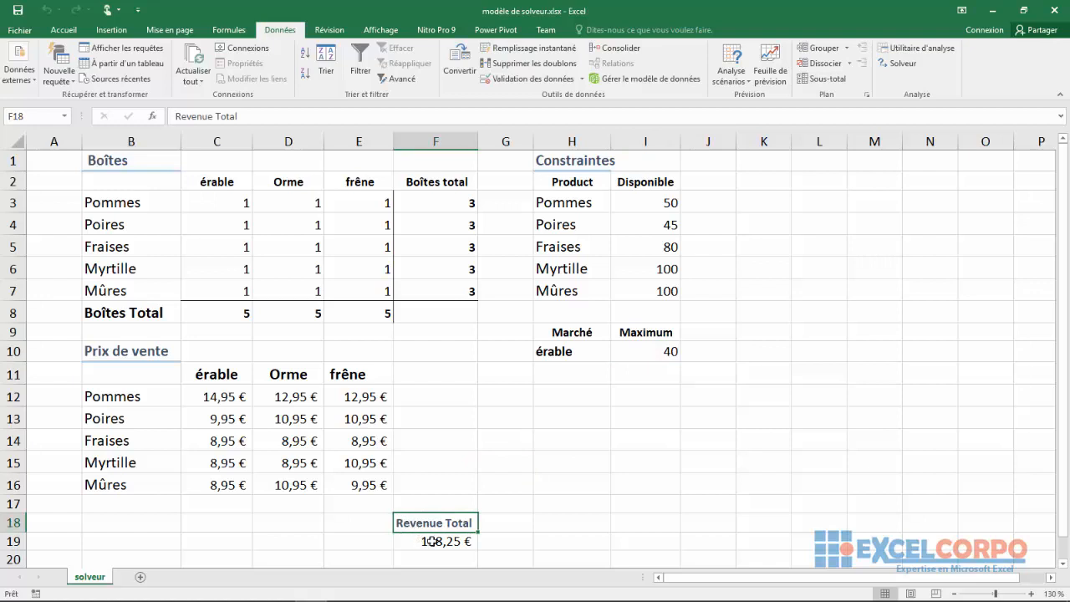
pyautogui.click(422, 541)
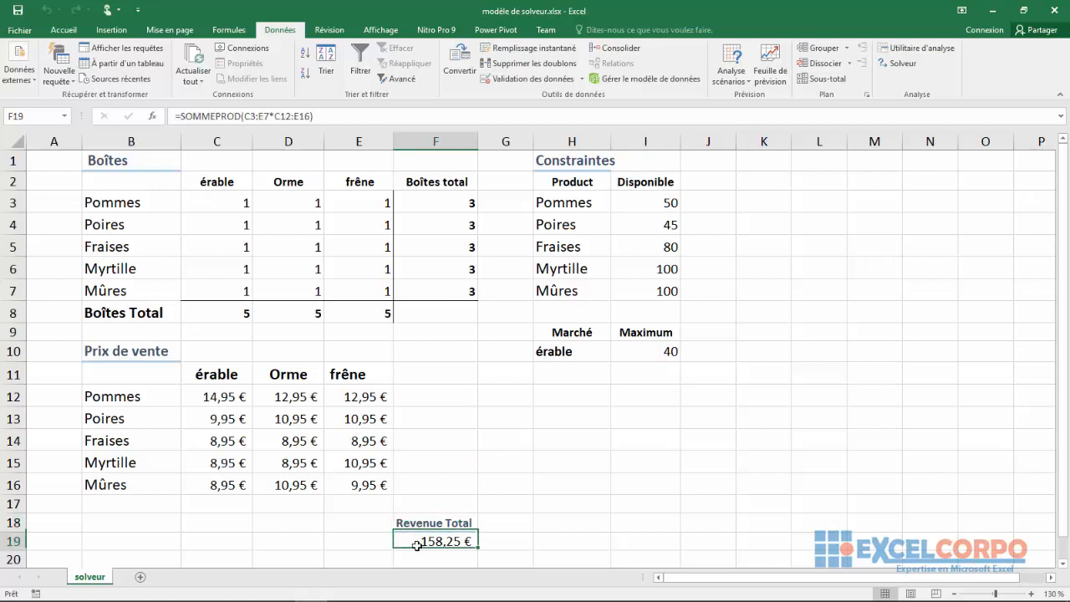
pyautogui.click(226, 116)
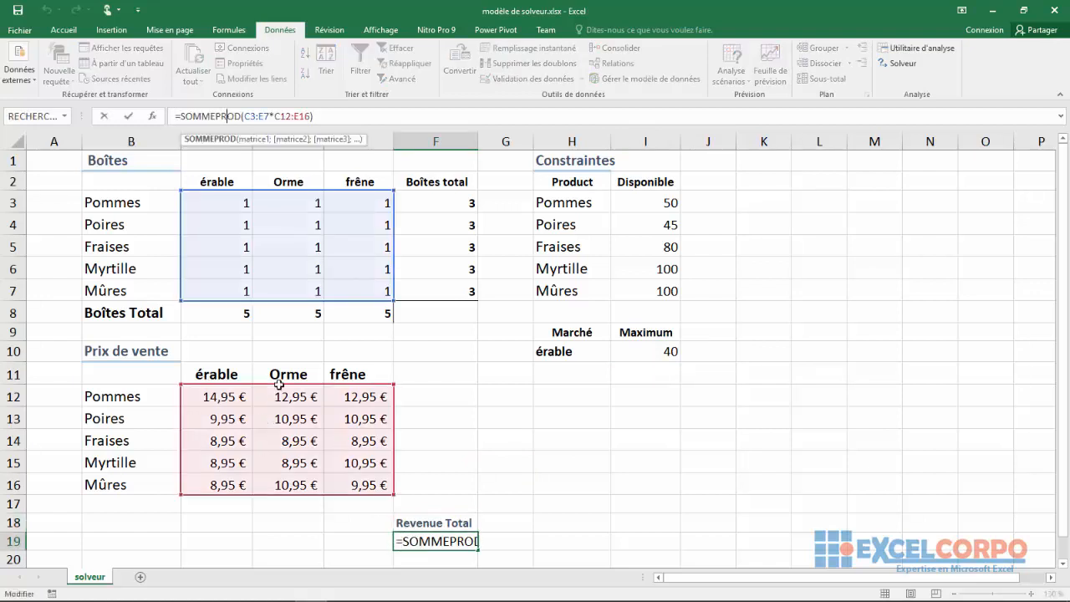
pyautogui.click(260, 117)
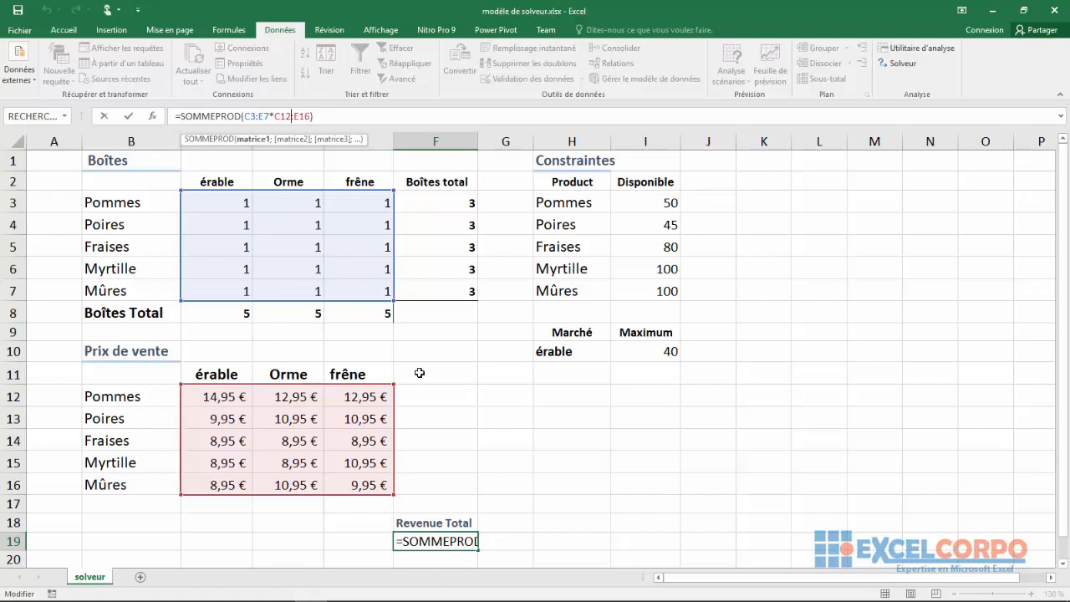
pyautogui.click(334, 113)
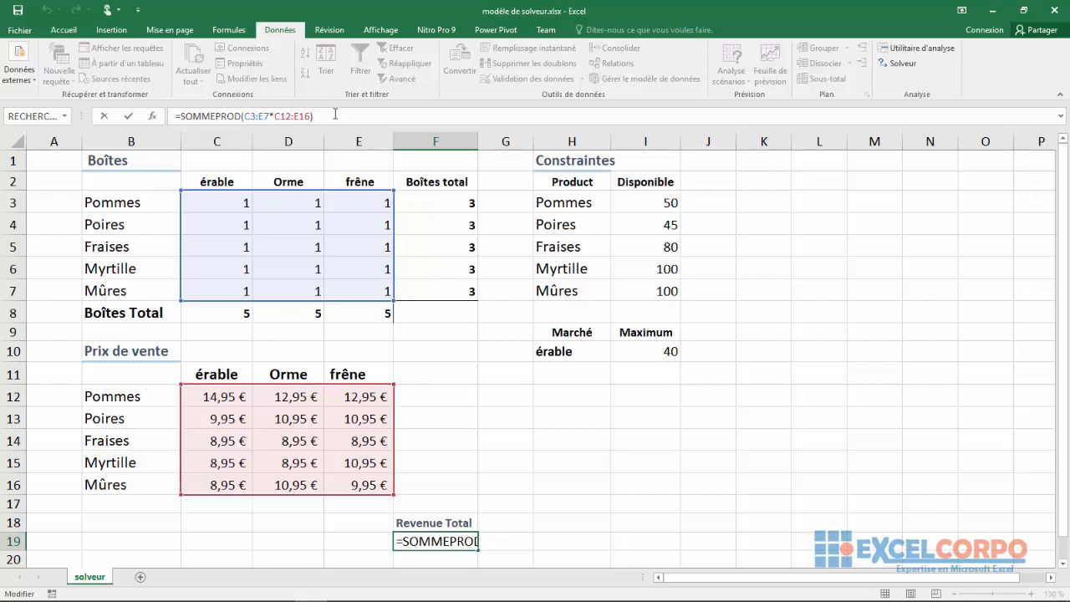
pyautogui.press('Return')
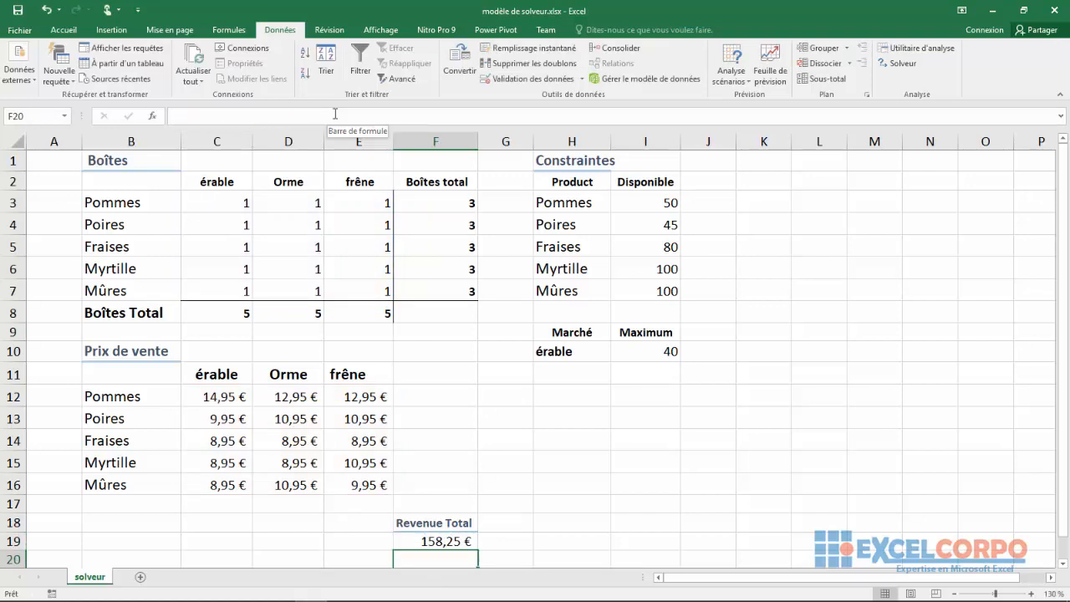
pyautogui.click(420, 540)
# Open the Solver parameters and set the objective to the Revenue Total cell F19.
pyautogui.click(586, 389)
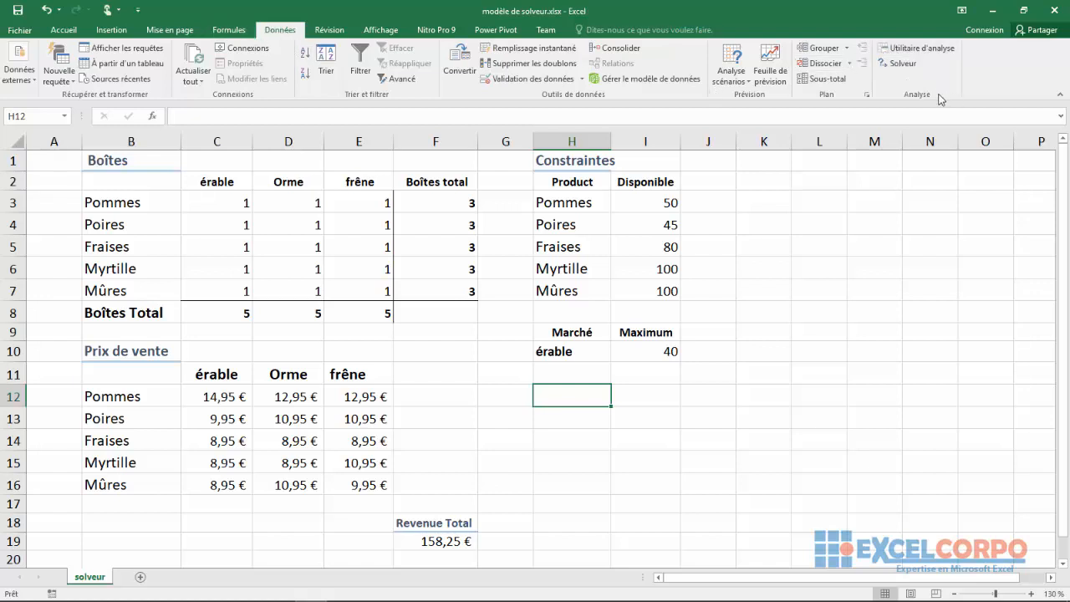
pyautogui.click(893, 67)
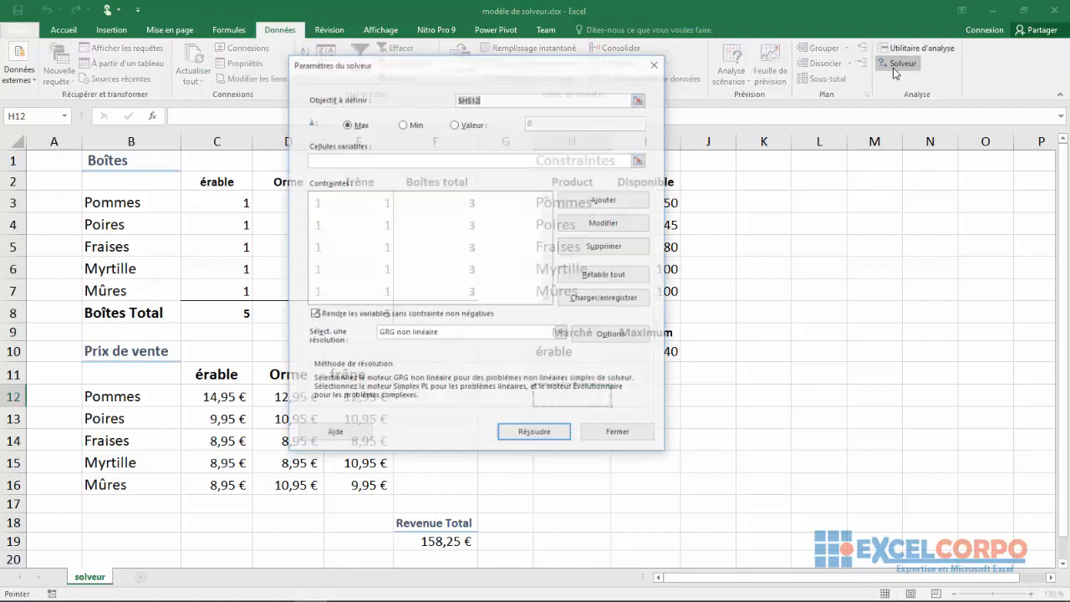
pyautogui.moveTo(452, 59); pyautogui.dragTo(446, 50)
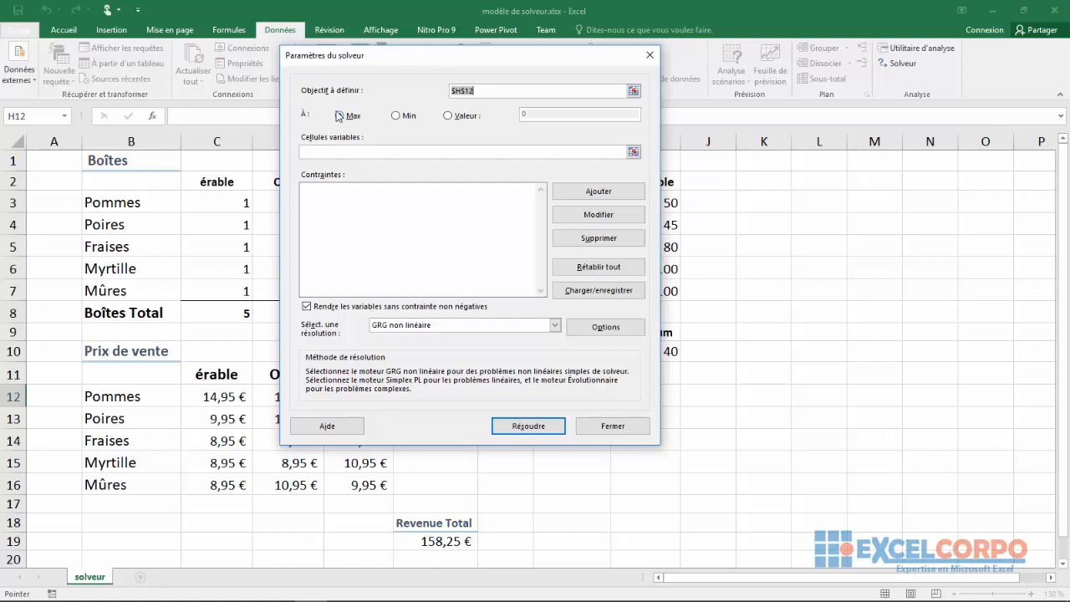
pyautogui.click(632, 92)
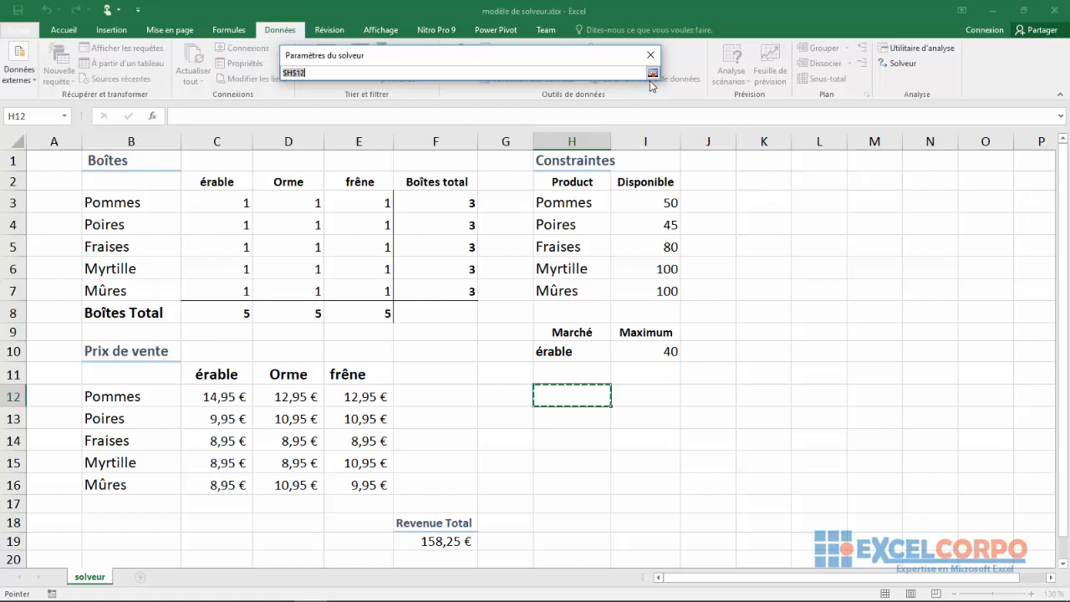
pyautogui.click(652, 73)
pyautogui.click(638, 90)
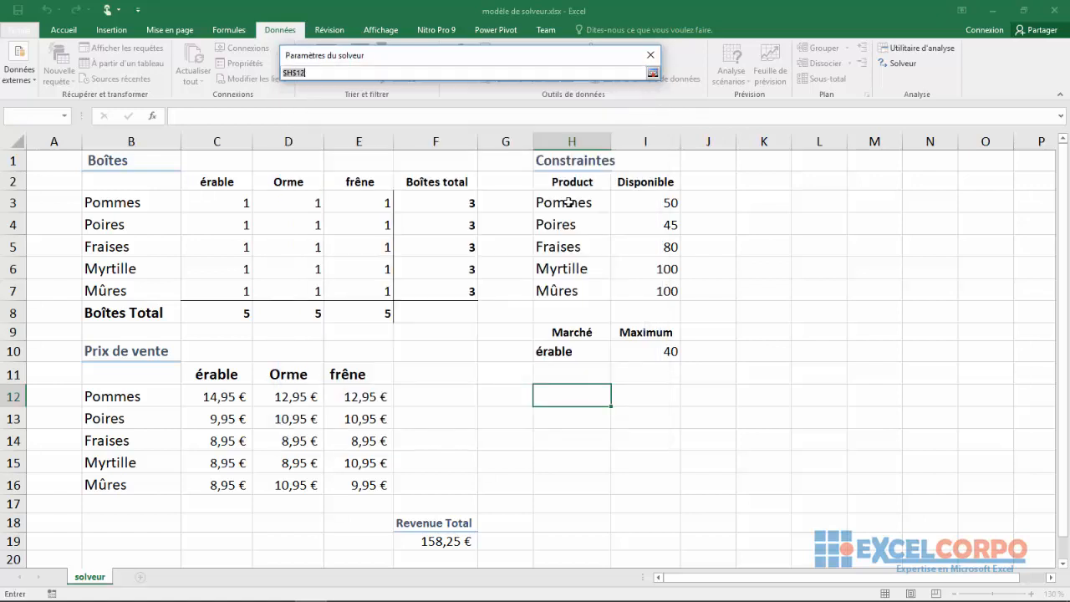
pyautogui.click(441, 542)
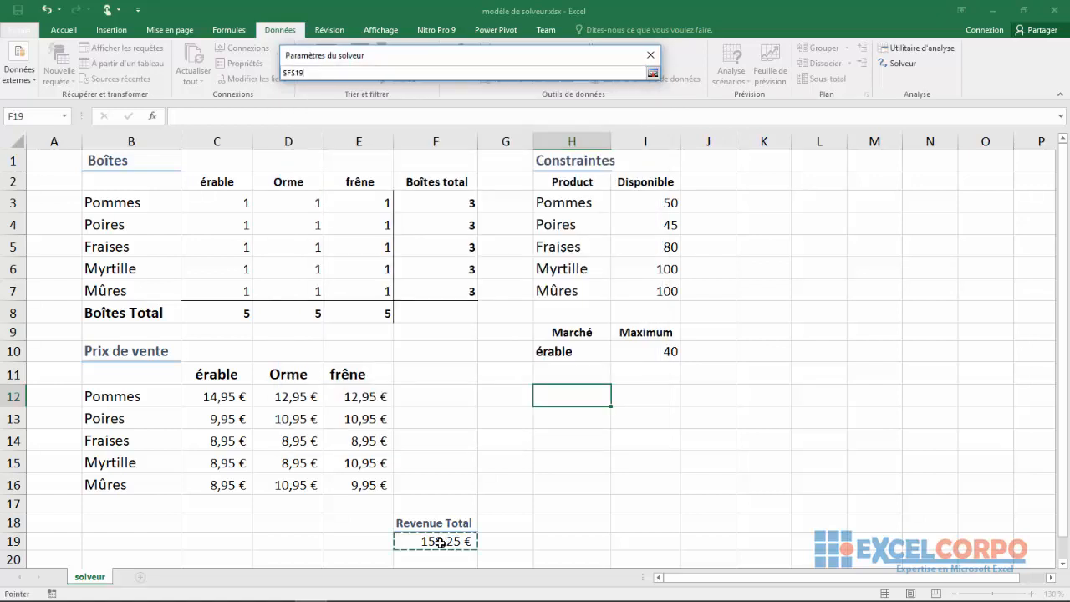
pyautogui.click(652, 73)
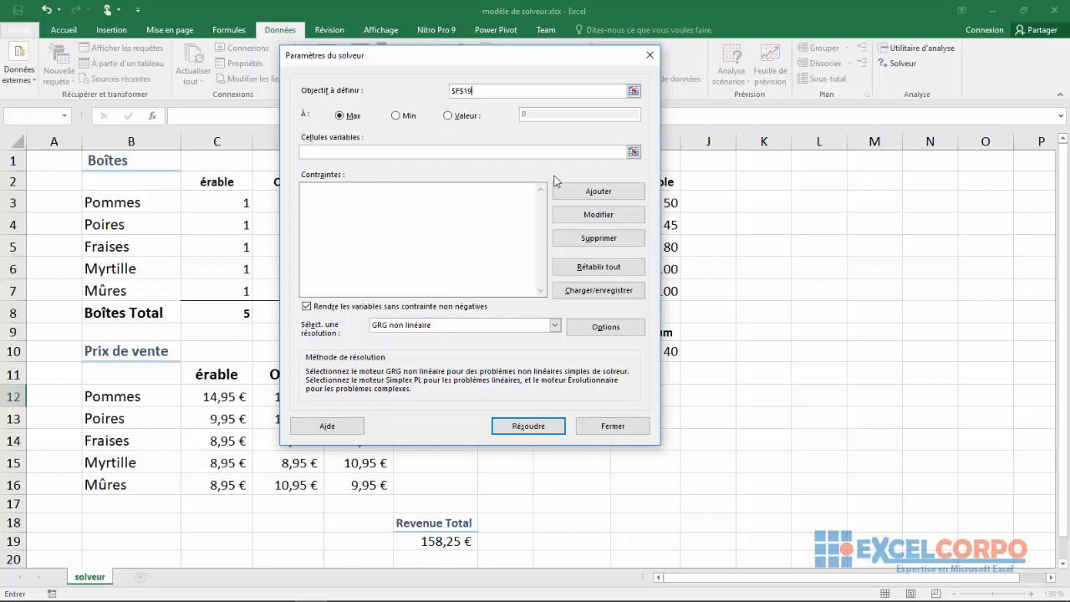
# Set the Solver's variable cells to the box quantities in C3:E7.
pyautogui.click(634, 152)
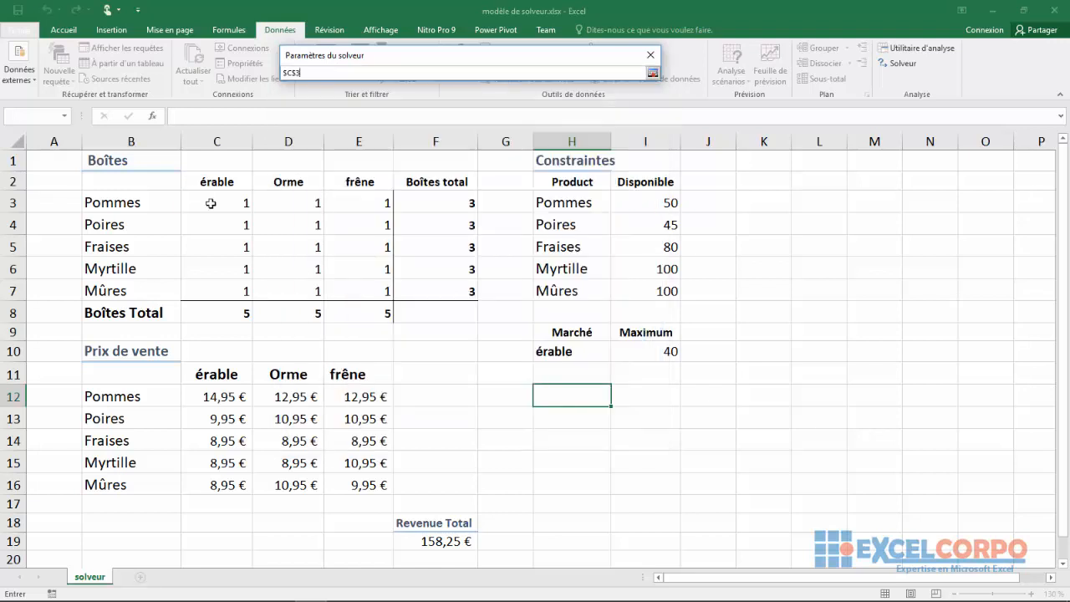
pyautogui.click(211, 203)
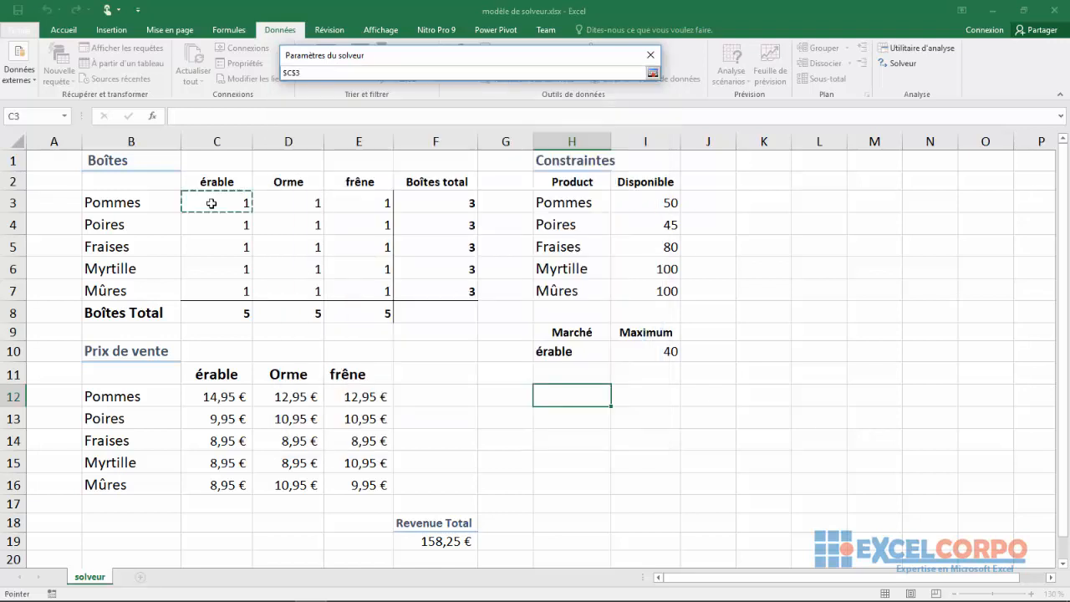
pyautogui.moveTo(211, 203); pyautogui.dragTo(334, 284)
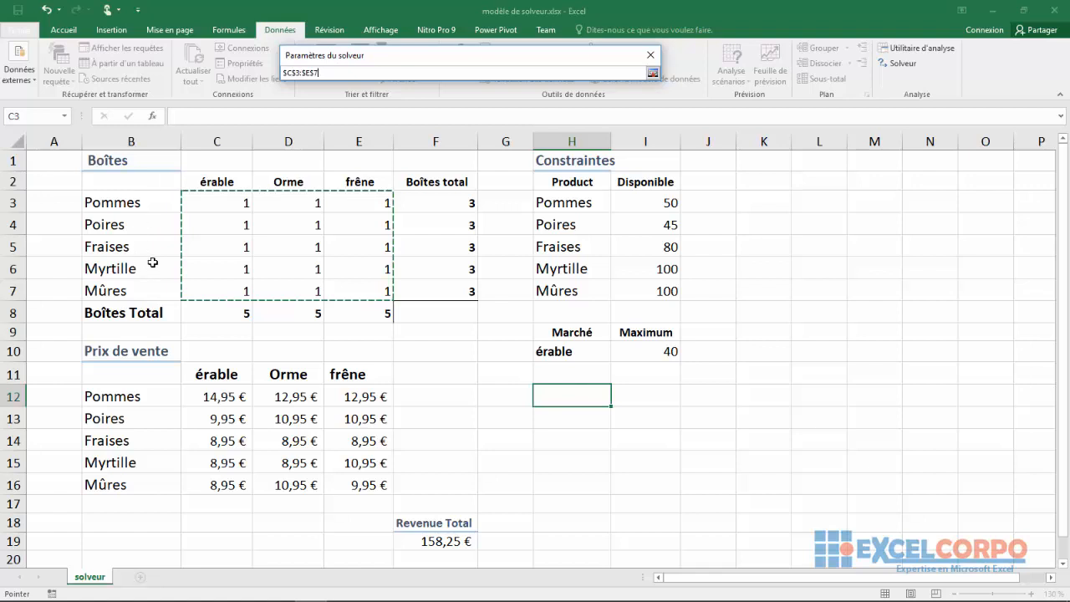
pyautogui.click(651, 73)
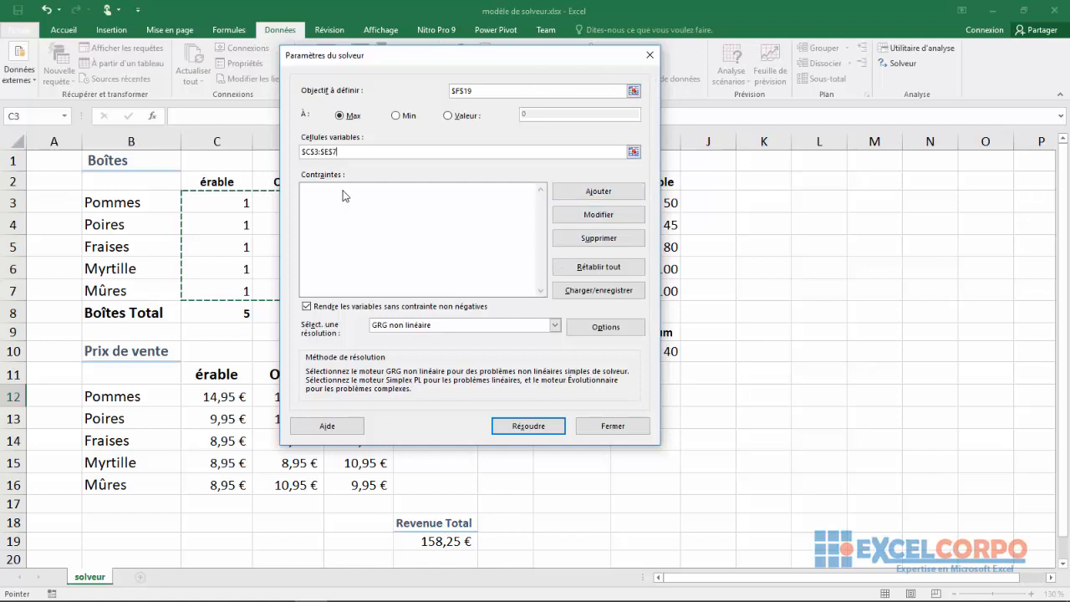
# Start a new Solver constraint and check the comparison operators it offers.
pyautogui.click(583, 194)
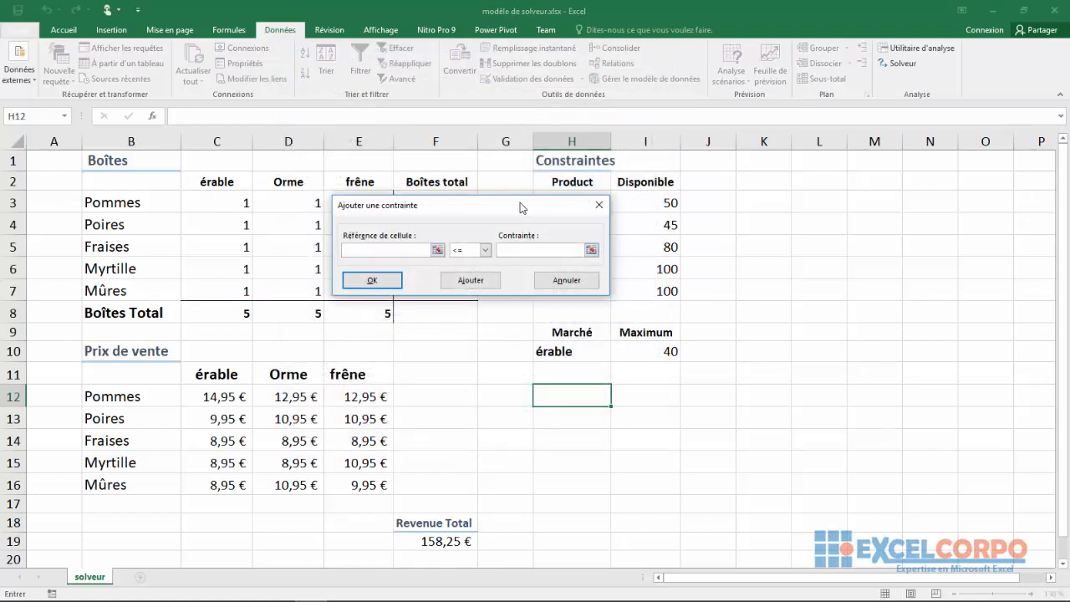
pyautogui.moveTo(506, 209); pyautogui.dragTo(517, 182)
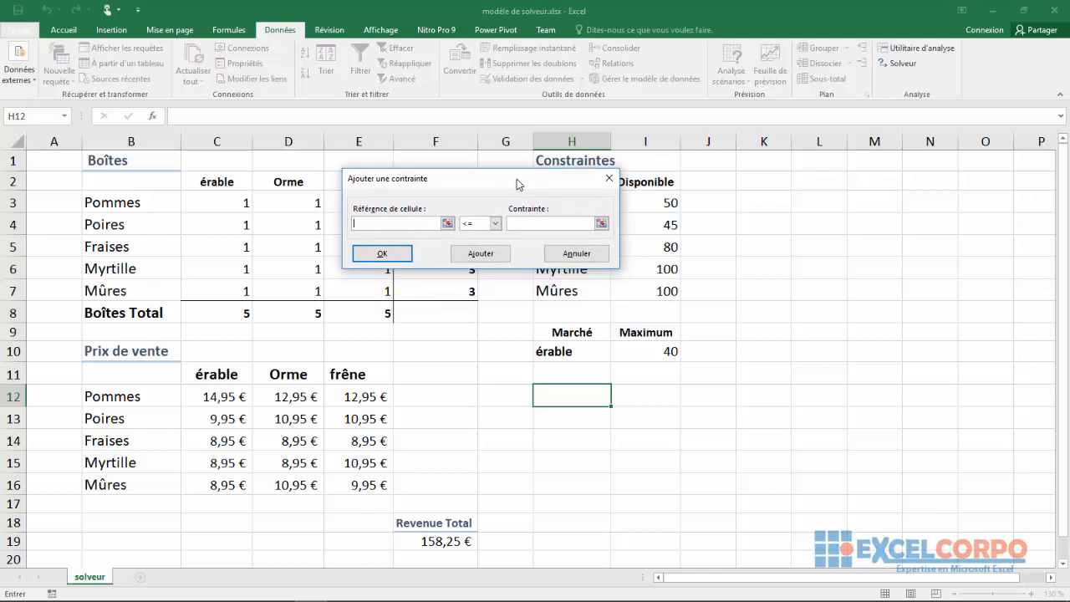
pyautogui.click(495, 223)
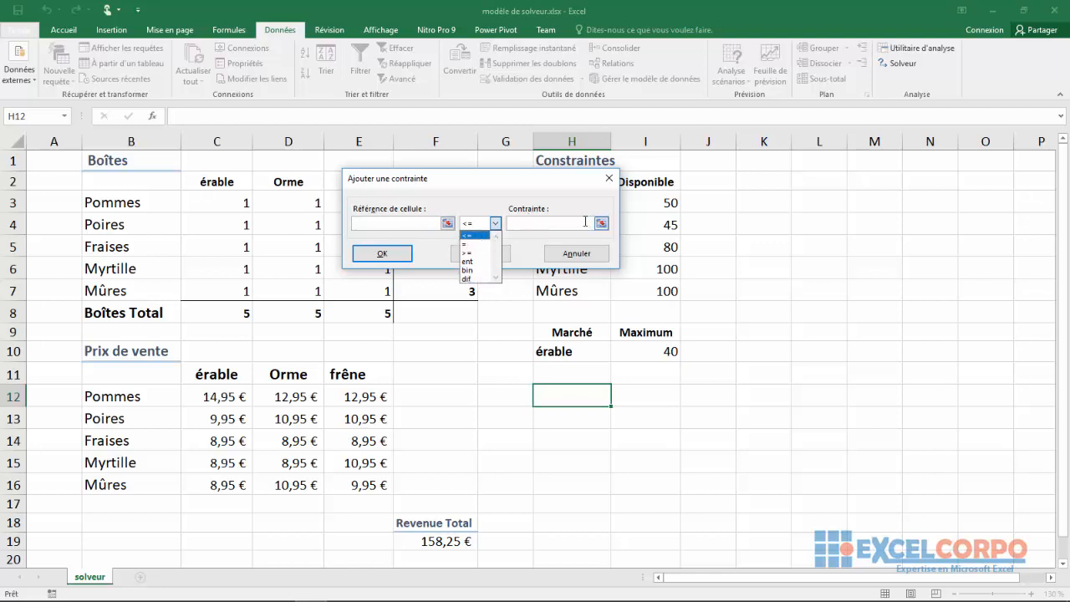
pyautogui.click(495, 224)
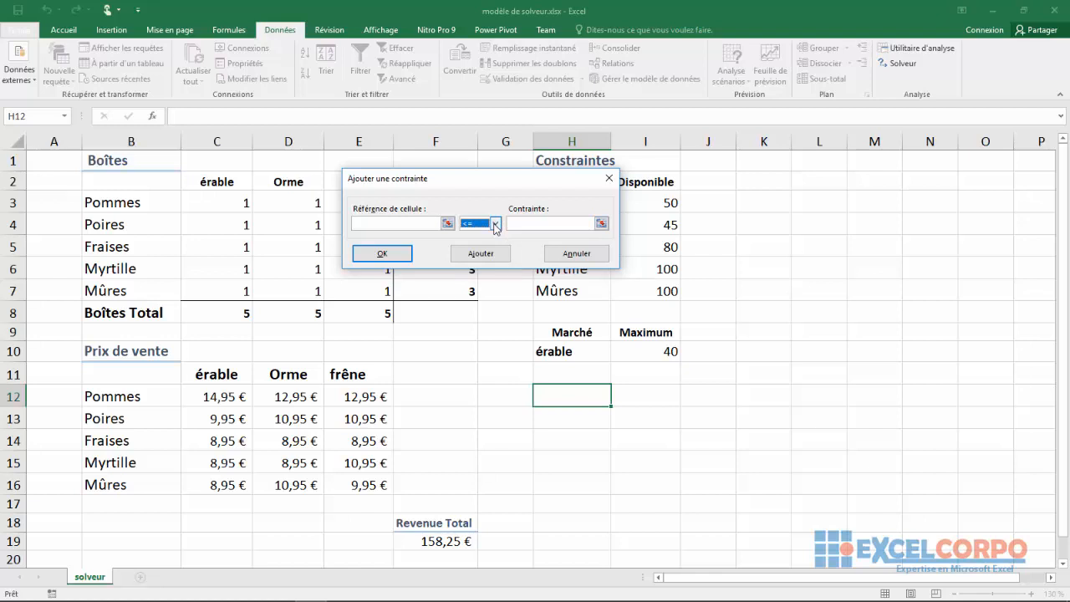
pyautogui.click(447, 224)
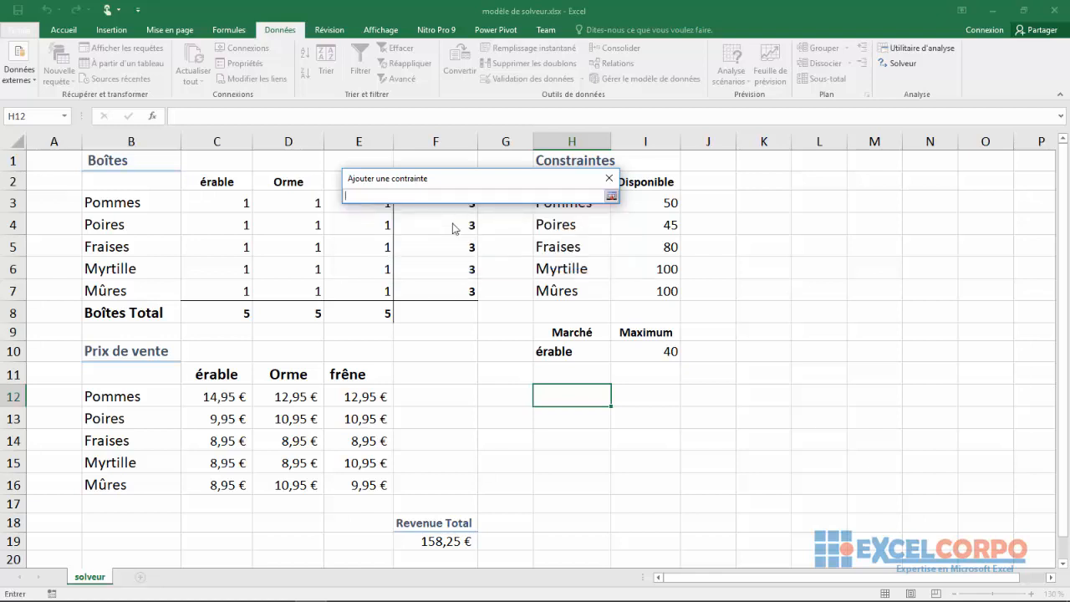
pyautogui.click(219, 310)
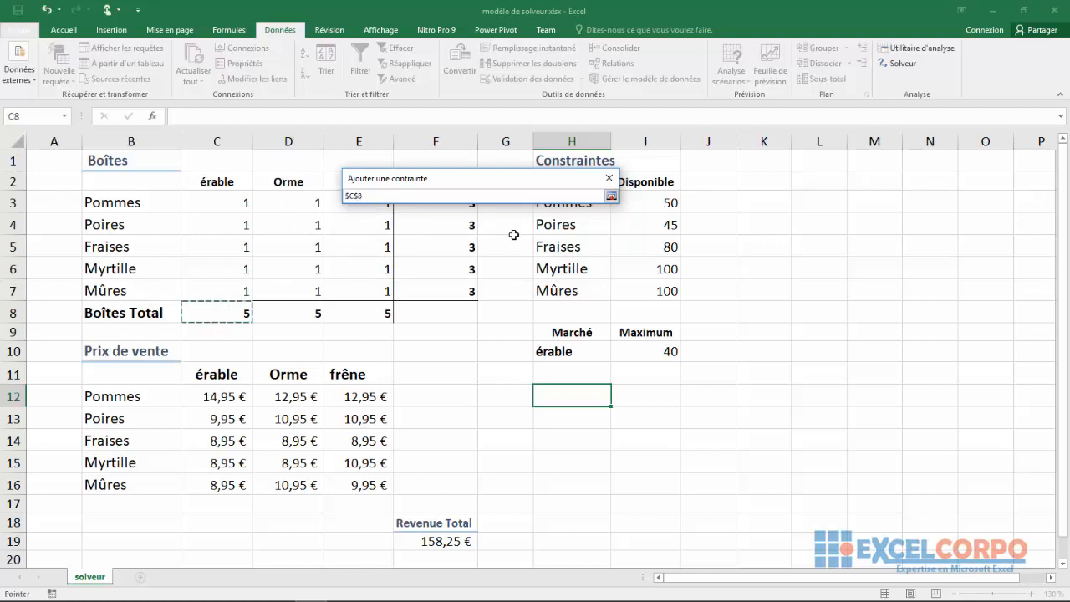
pyautogui.click(610, 197)
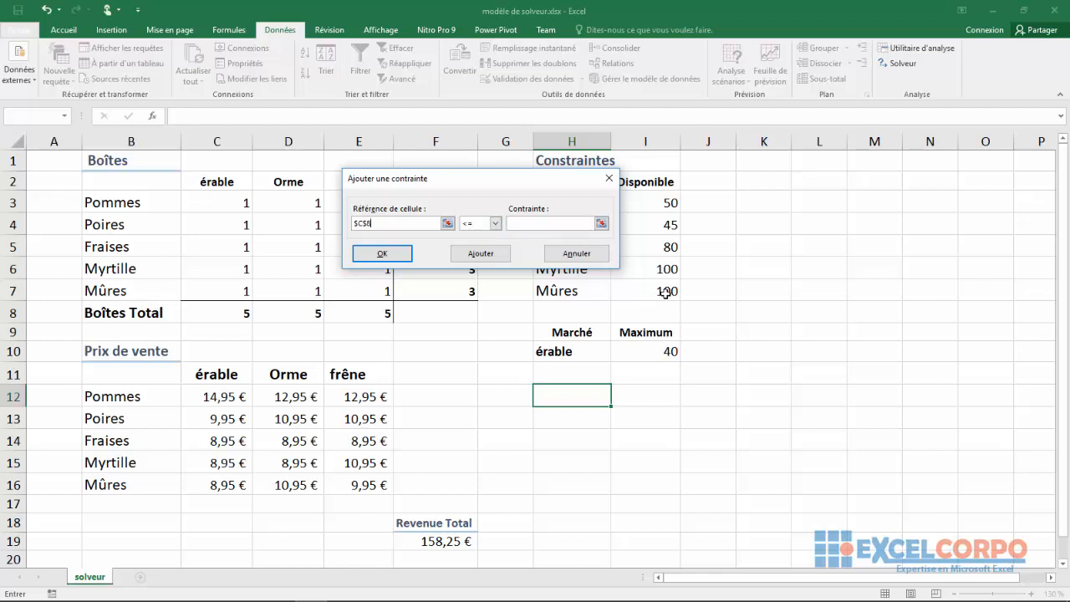
pyautogui.click(646, 351)
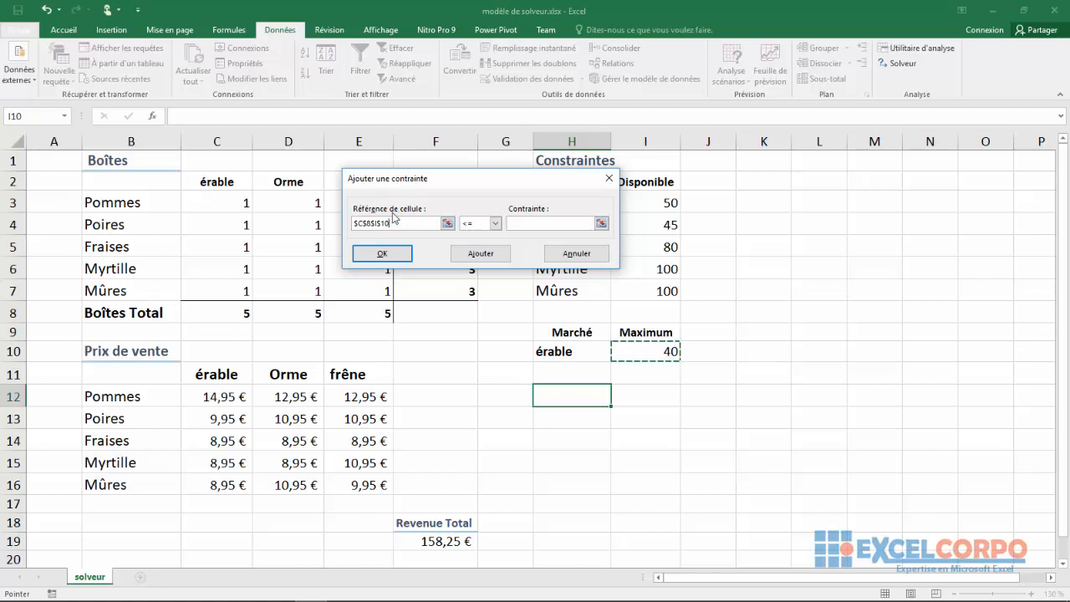
pyautogui.press('BackSpace')
pyautogui.press('BackSpace')
pyautogui.press('BackSpace')
pyautogui.press('BackSpace')
pyautogui.press('BackSpace')
pyautogui.press('BackSpace')
pyautogui.press('BackSpace')
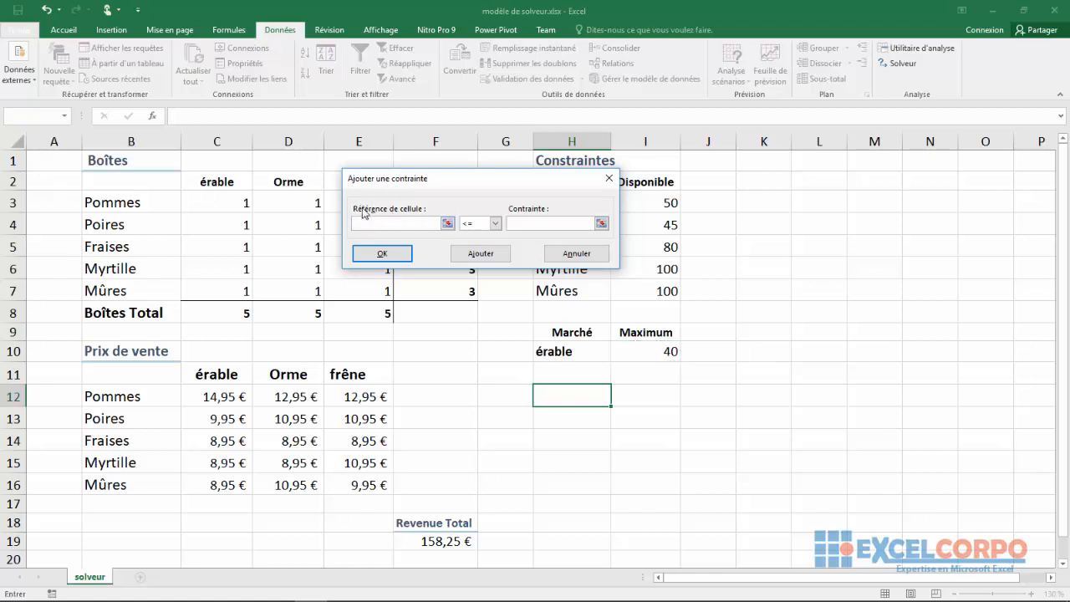
# Add the constraint that the érable box total in C8 is <= the market maximum in I10.
pyautogui.click(448, 224)
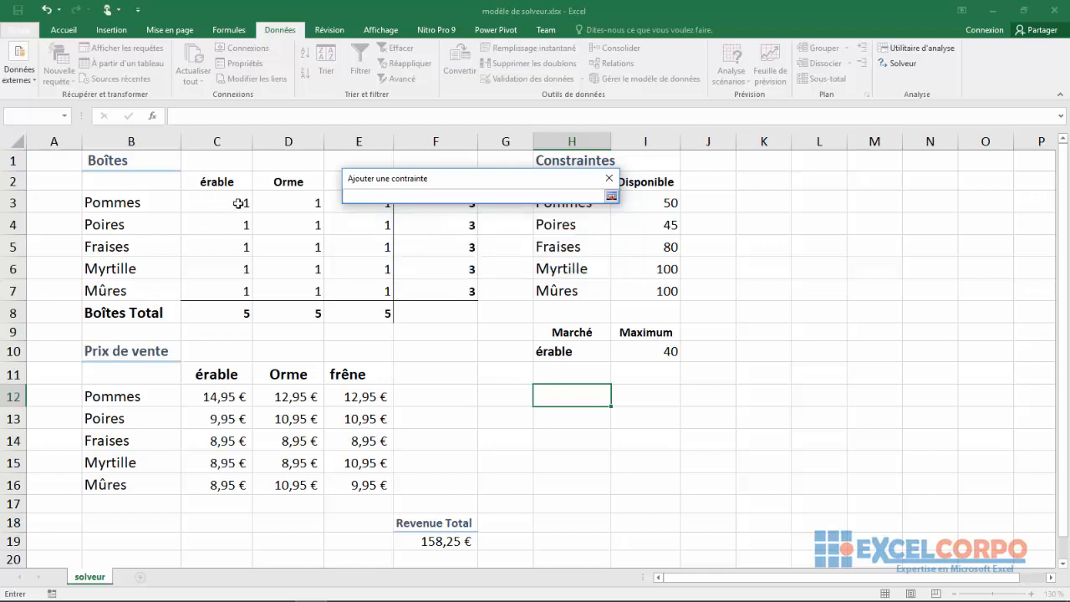
pyautogui.click(217, 313)
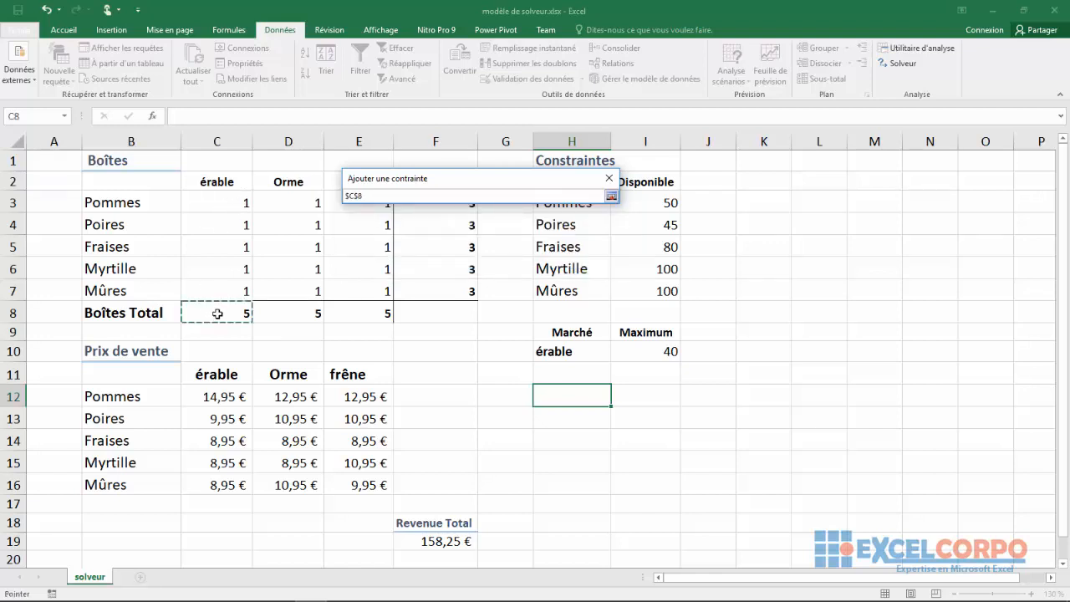
pyautogui.click(611, 196)
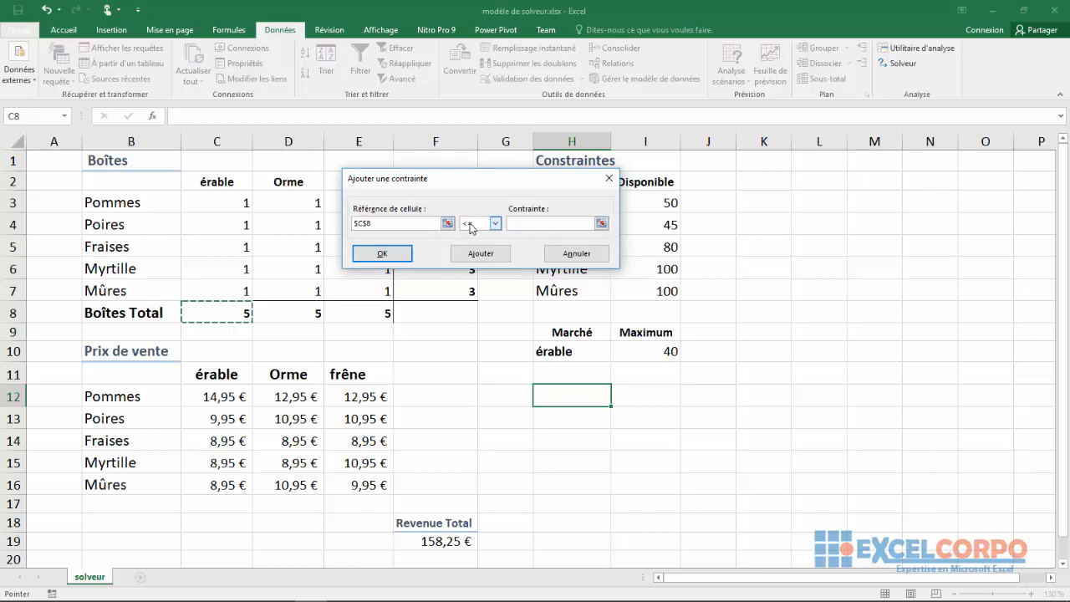
pyautogui.click(601, 223)
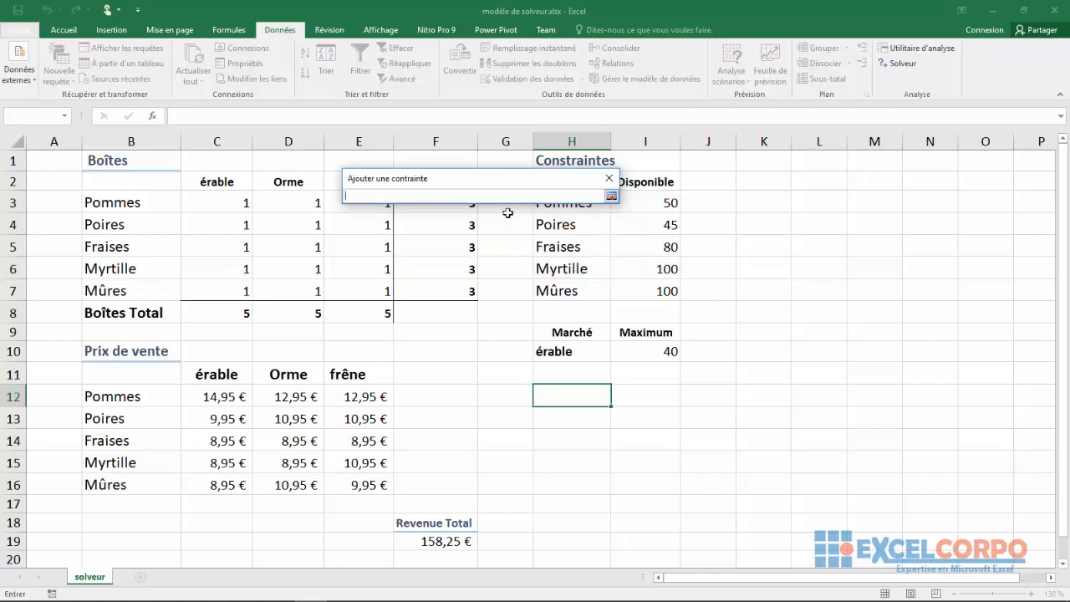
pyautogui.click(652, 346)
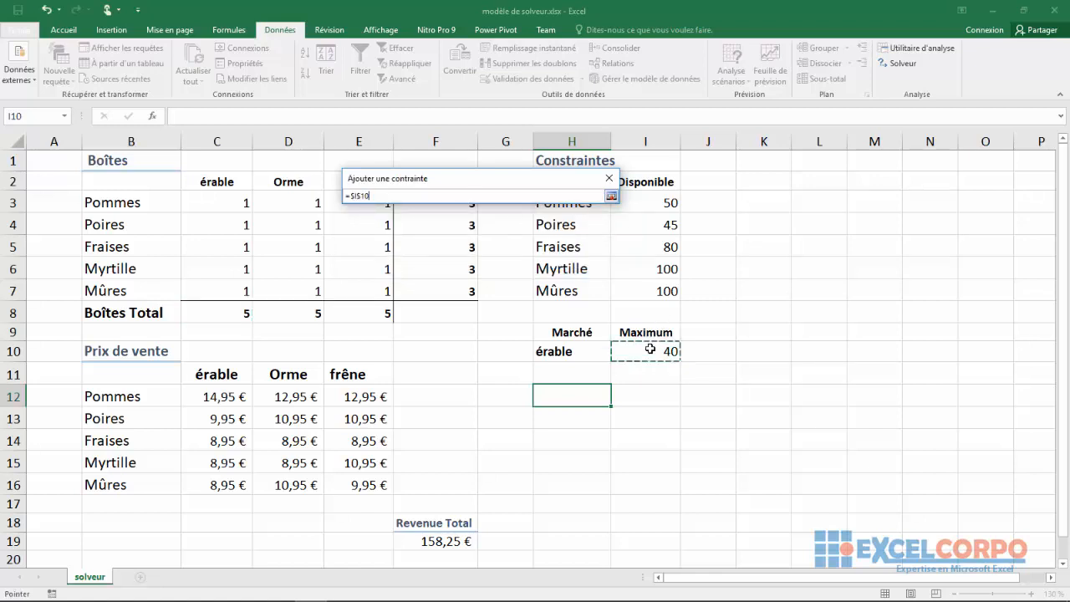
pyautogui.click(611, 197)
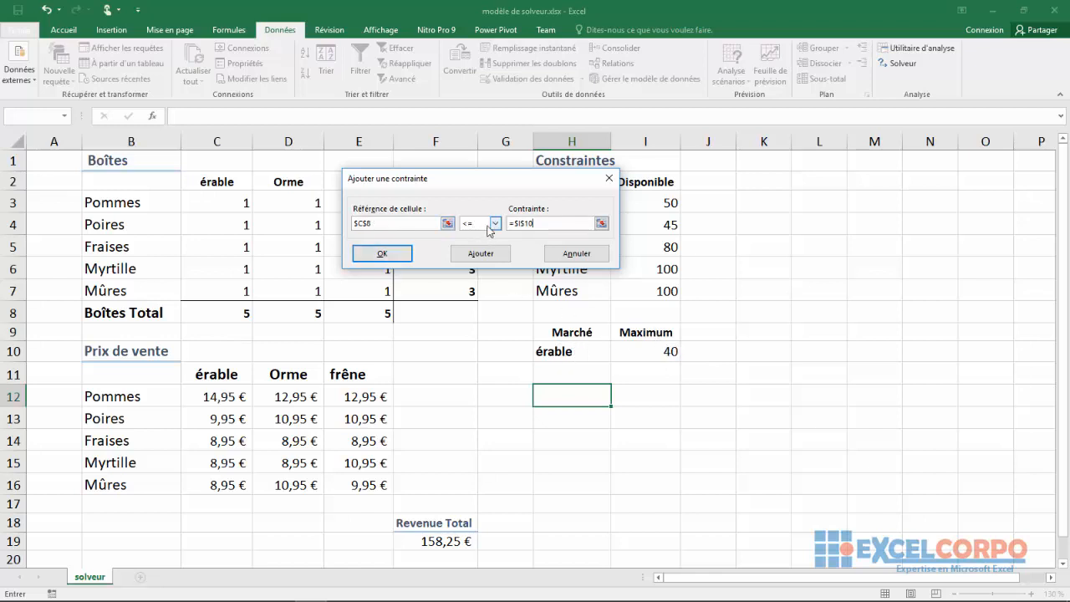
pyautogui.click(525, 224)
pyautogui.click(382, 255)
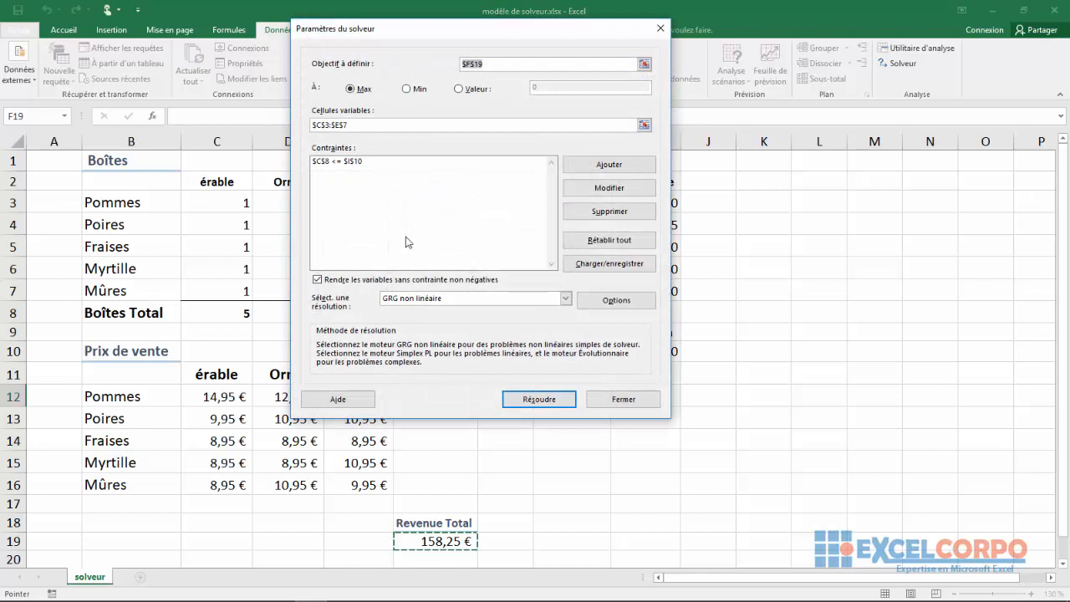
# Add a second constraint from the existing one's editor, requiring the Boîtes total cells F3:F7 to be <= the Disponible cells I3:I7.
pyautogui.click(373, 164)
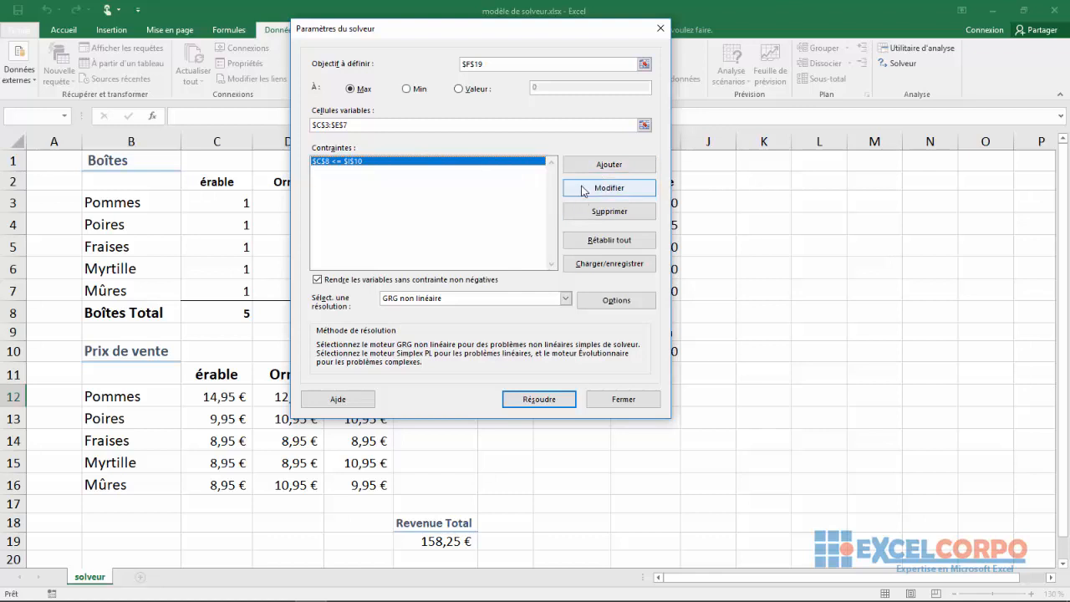
pyautogui.click(584, 189)
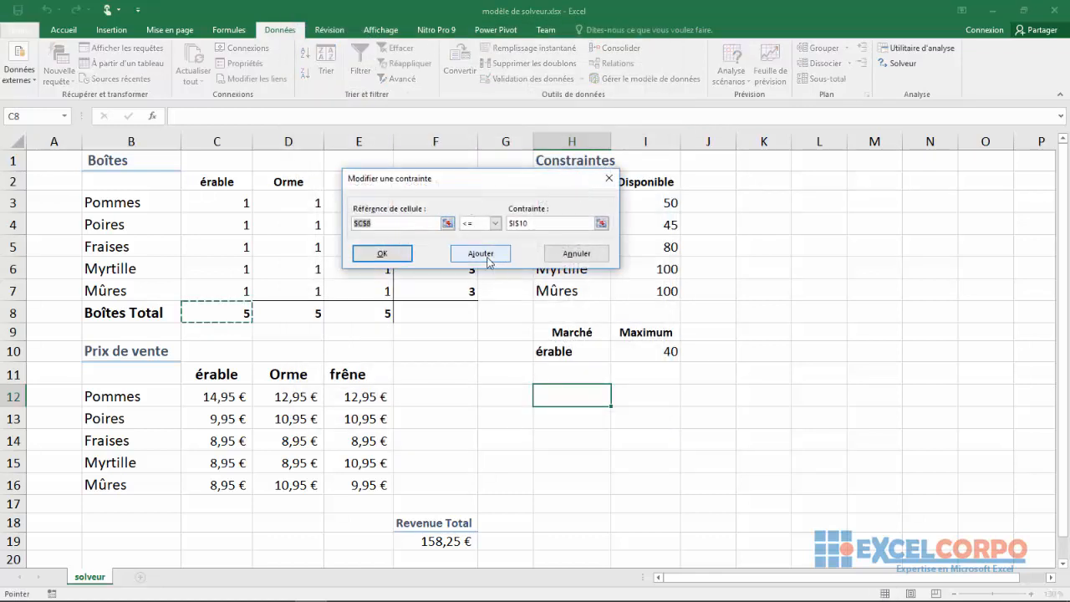
pyautogui.click(421, 224)
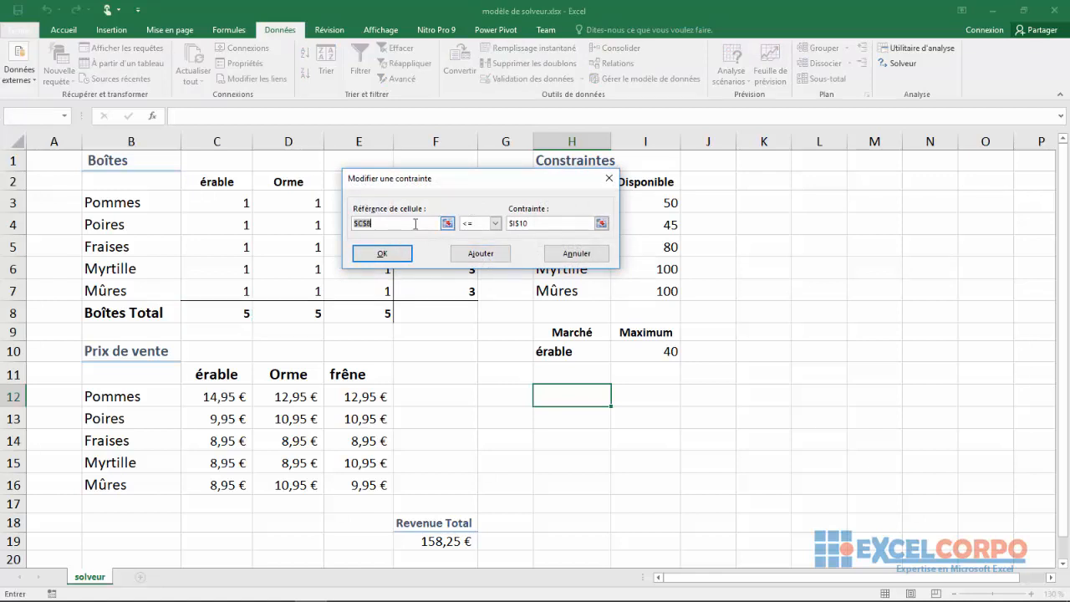
pyautogui.click(493, 255)
pyautogui.click(448, 223)
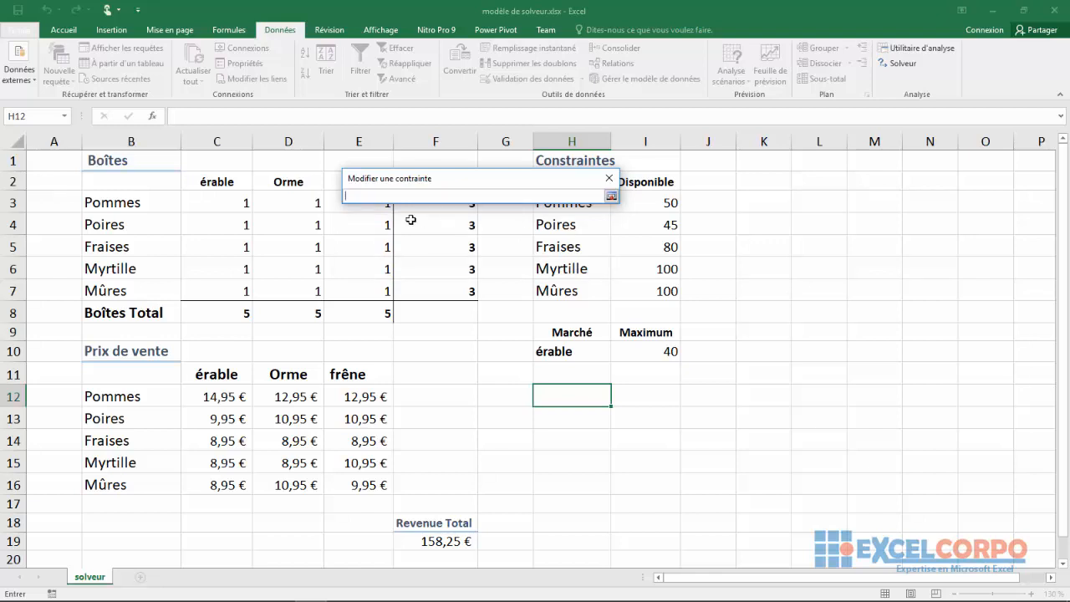
pyautogui.moveTo(470, 179); pyautogui.dragTo(477, 127)
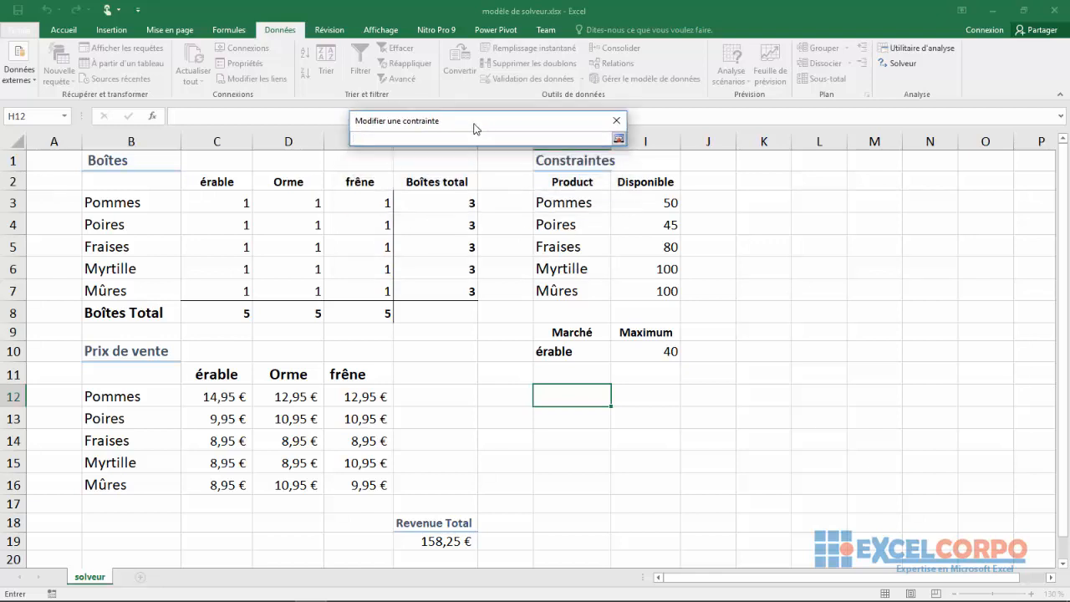
pyautogui.moveTo(420, 206); pyautogui.dragTo(425, 290)
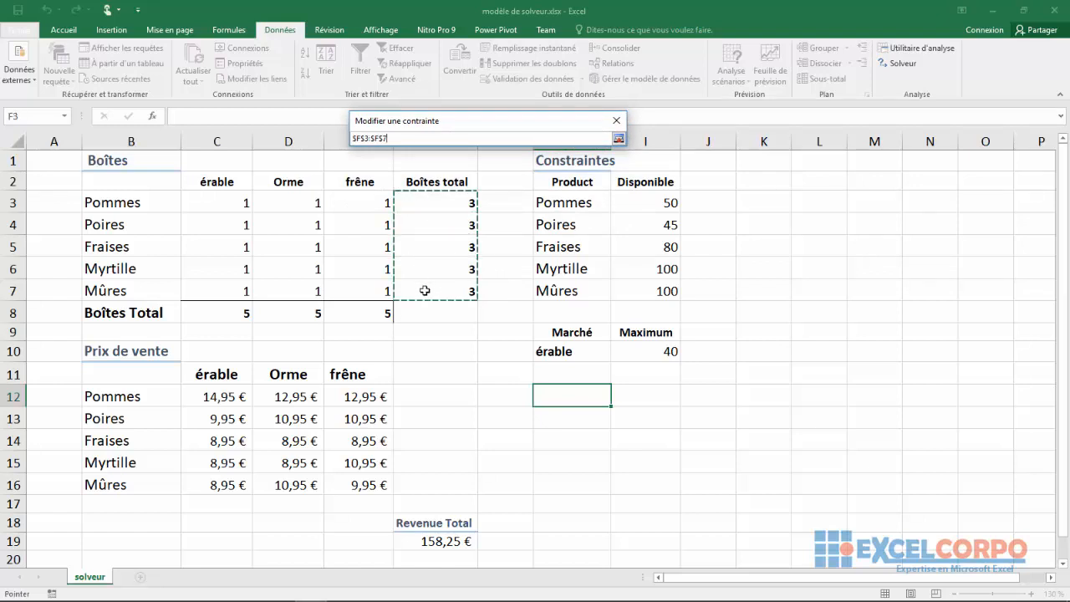
pyautogui.click(618, 139)
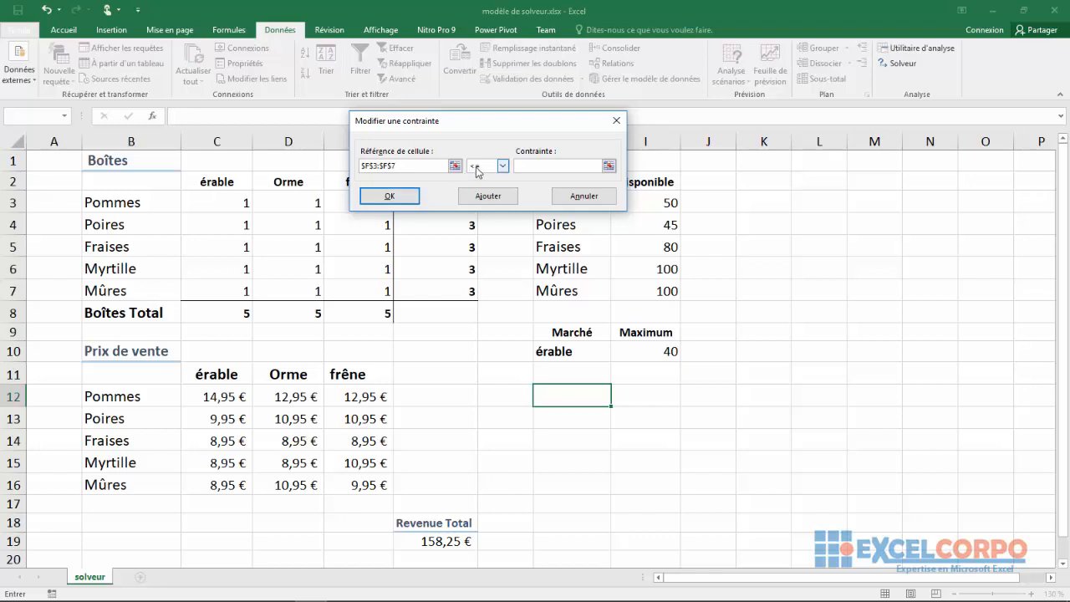
pyautogui.click(609, 165)
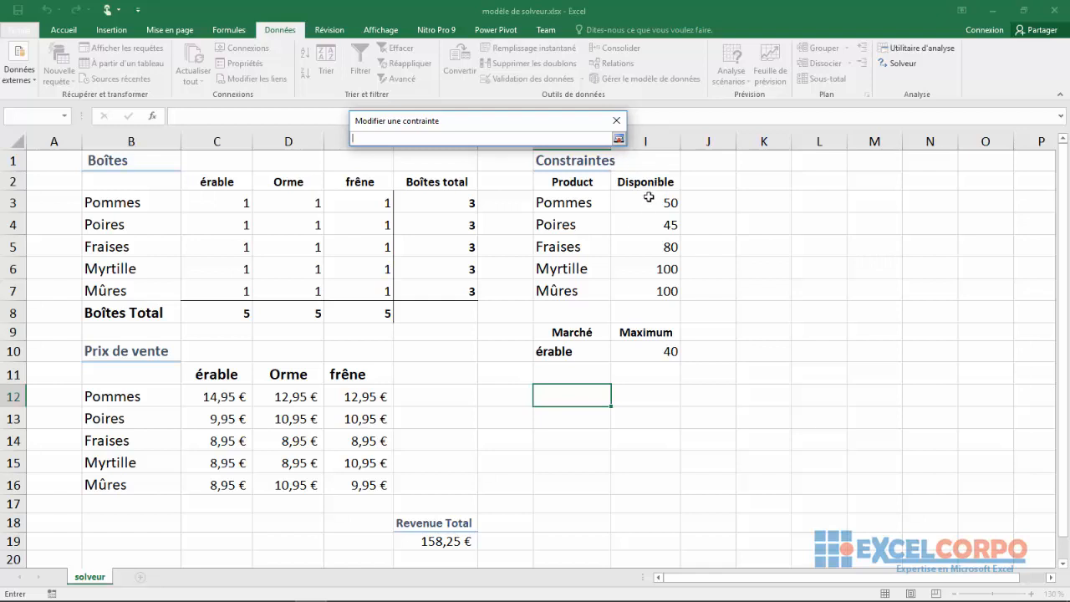
pyautogui.moveTo(649, 196); pyautogui.dragTo(649, 280)
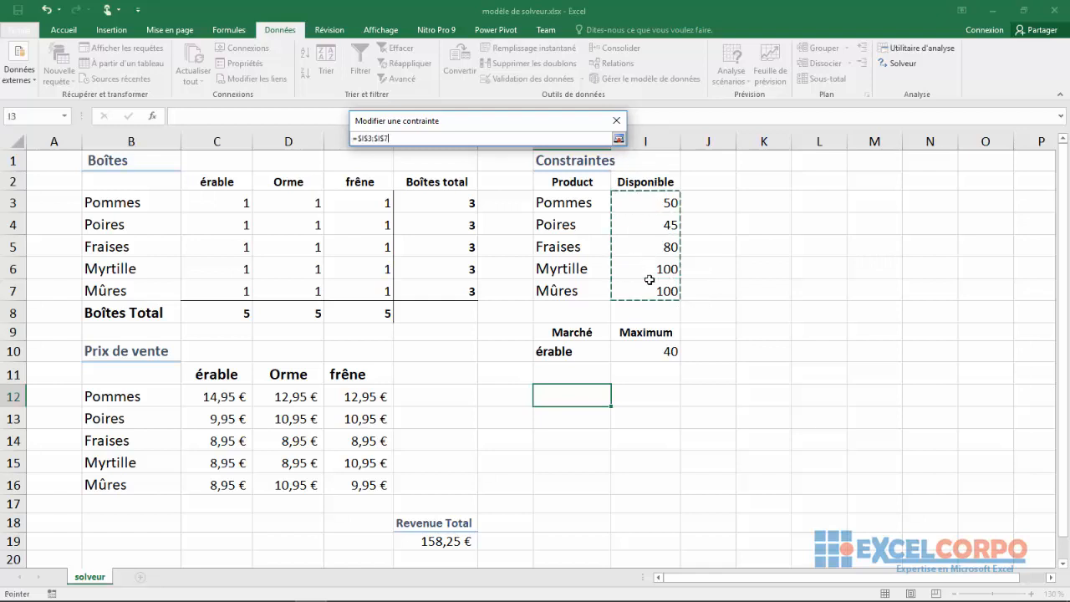
pyautogui.click(618, 138)
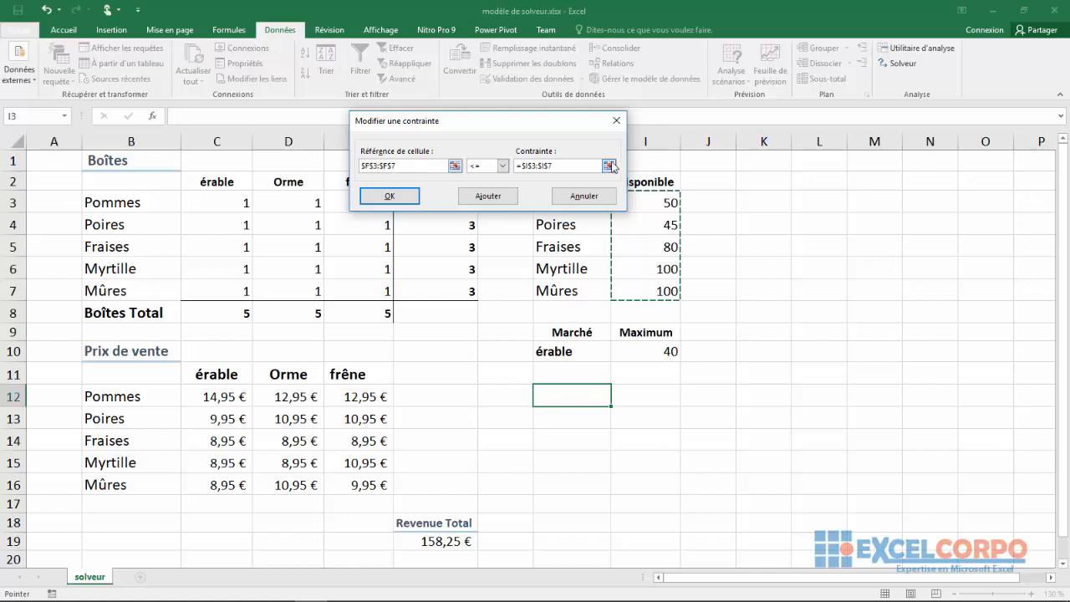
pyautogui.click(389, 196)
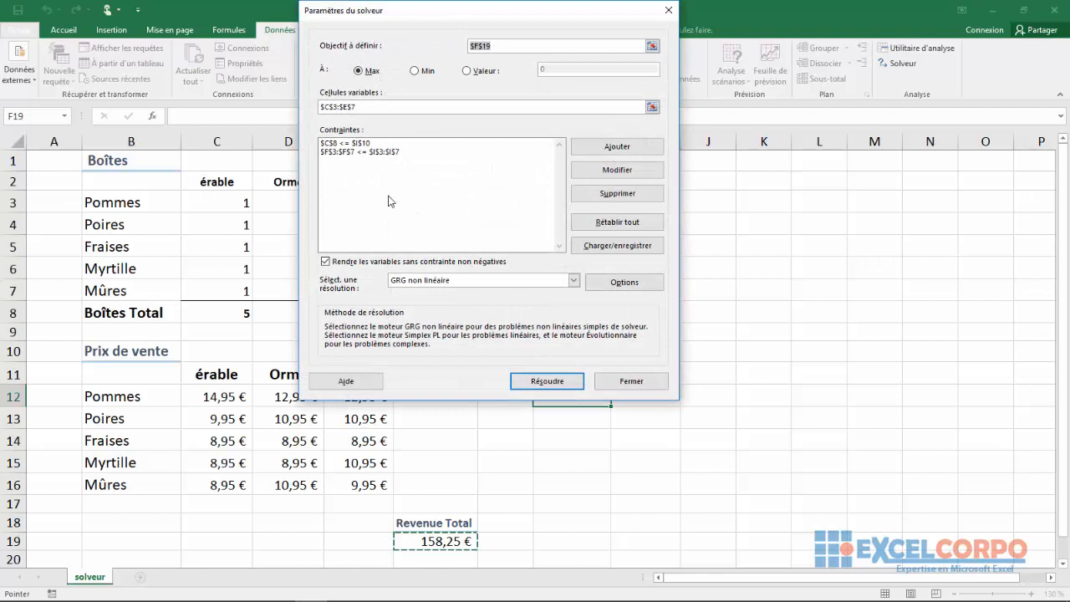
# Review both listed constraints, then reopen the C8 constraint to check its comparison operators and confirm it with <=.
pyautogui.click(336, 144)
pyautogui.click(337, 153)
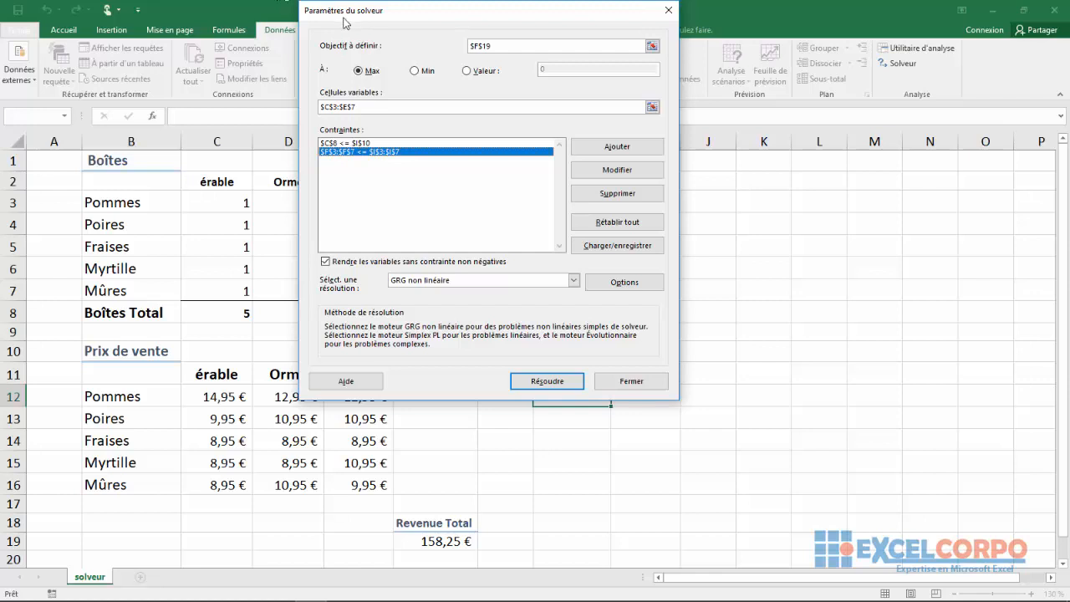
pyautogui.click(331, 147)
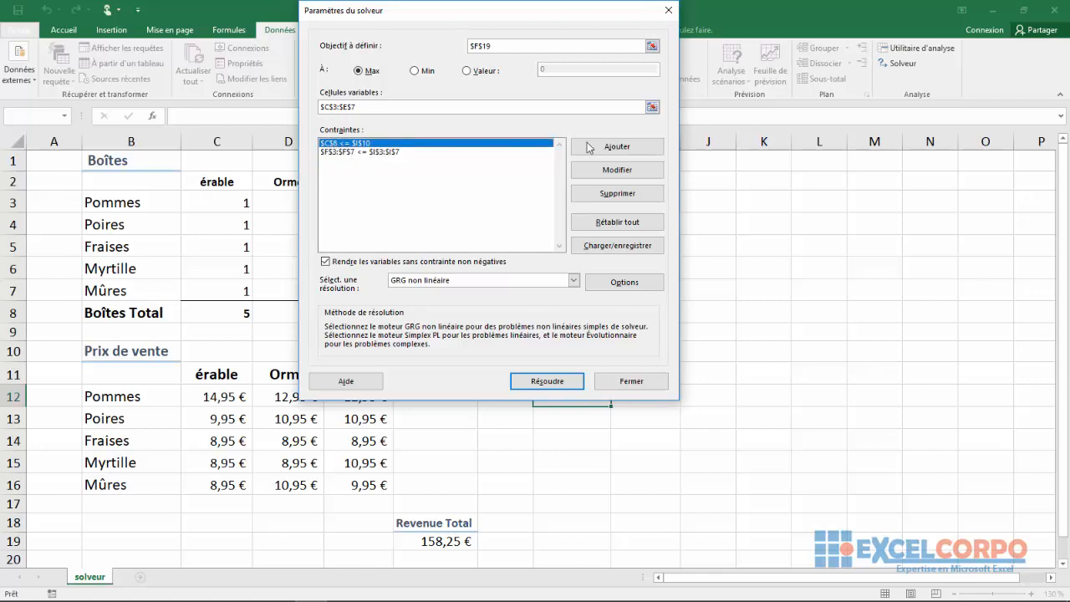
pyautogui.click(617, 171)
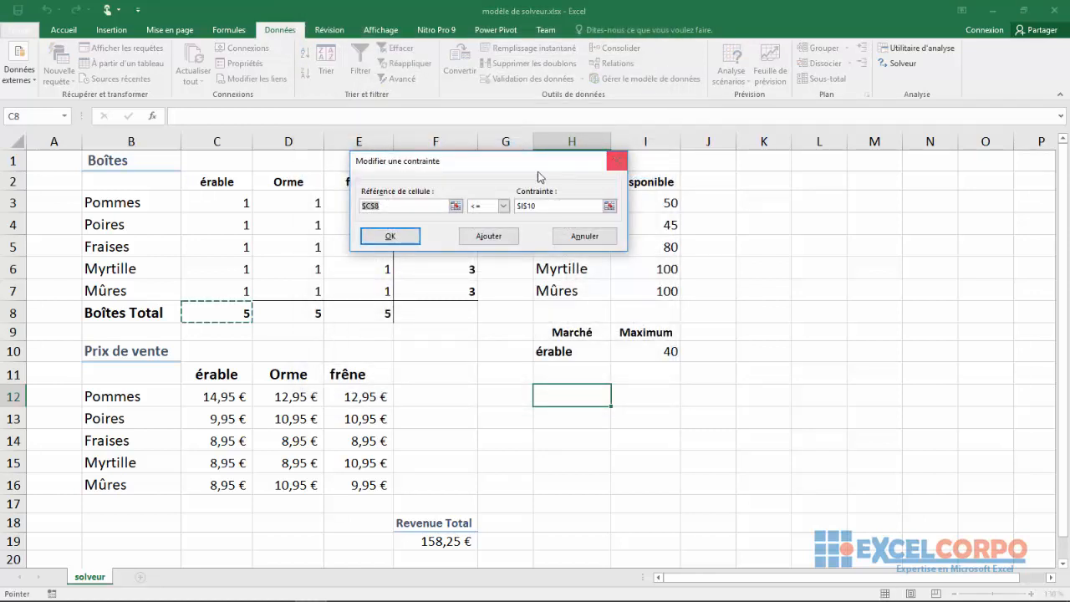
pyautogui.moveTo(529, 166); pyautogui.dragTo(523, 154)
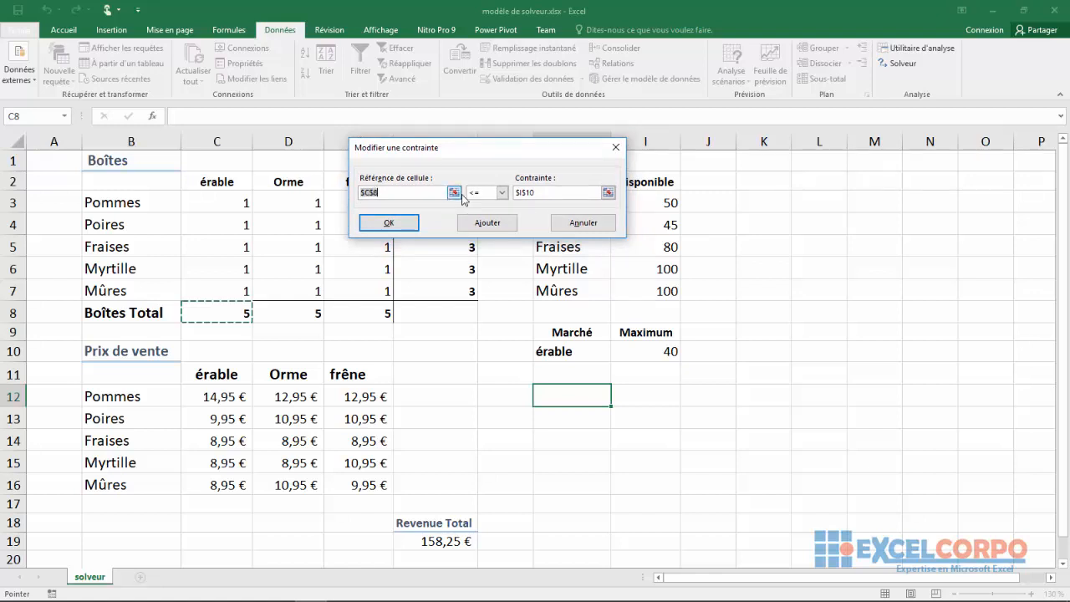
pyautogui.click(500, 193)
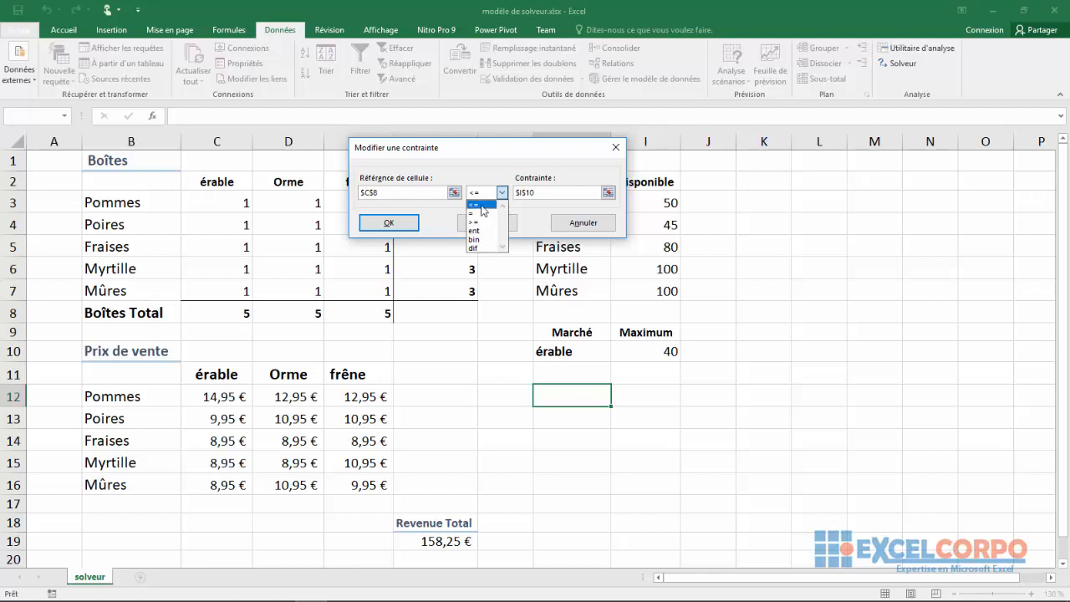
pyautogui.click(480, 206)
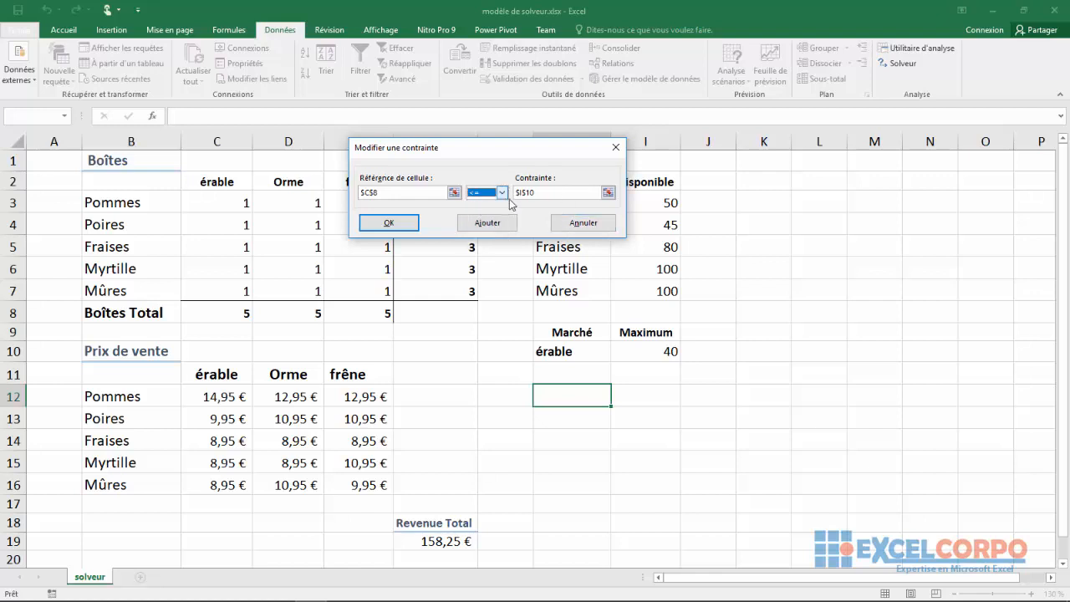
pyautogui.click(390, 223)
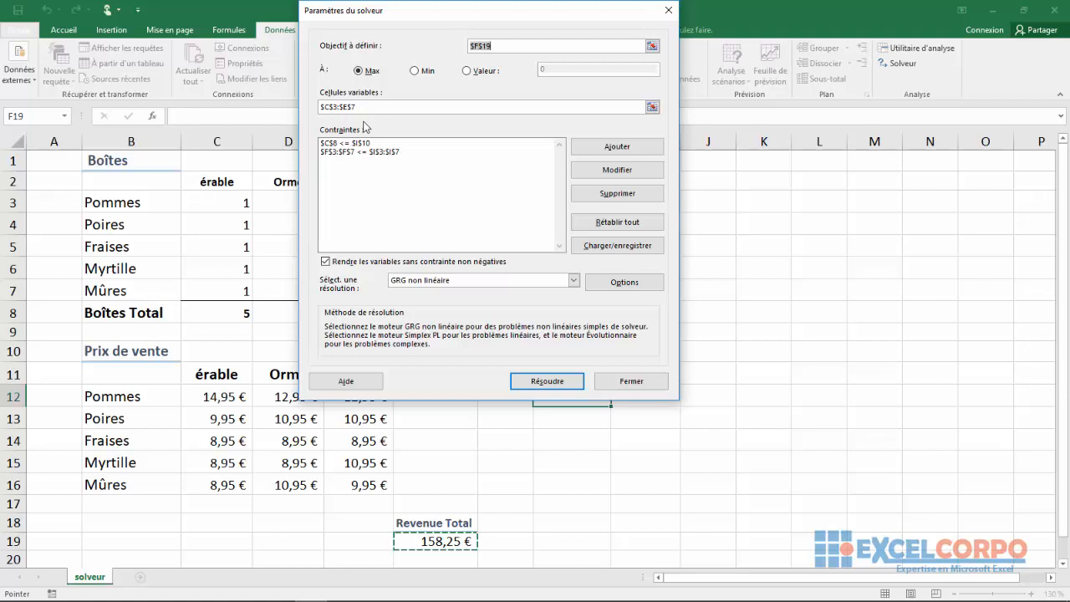
# Delete the constraint on the Boîtes total cells F3:F7 from the Solver parameters.
pyautogui.click(356, 152)
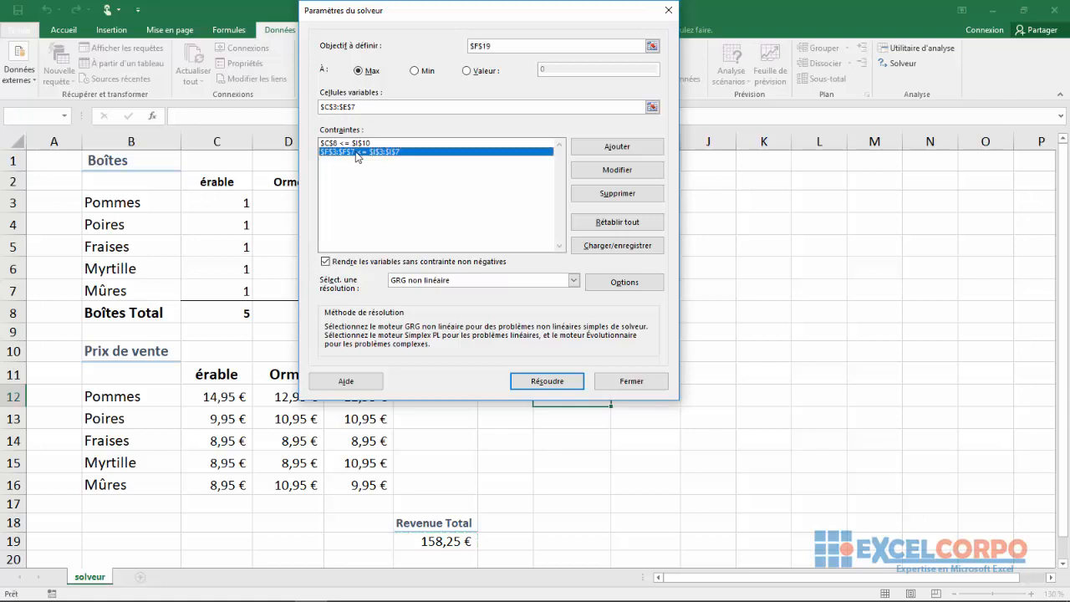
pyautogui.click(610, 200)
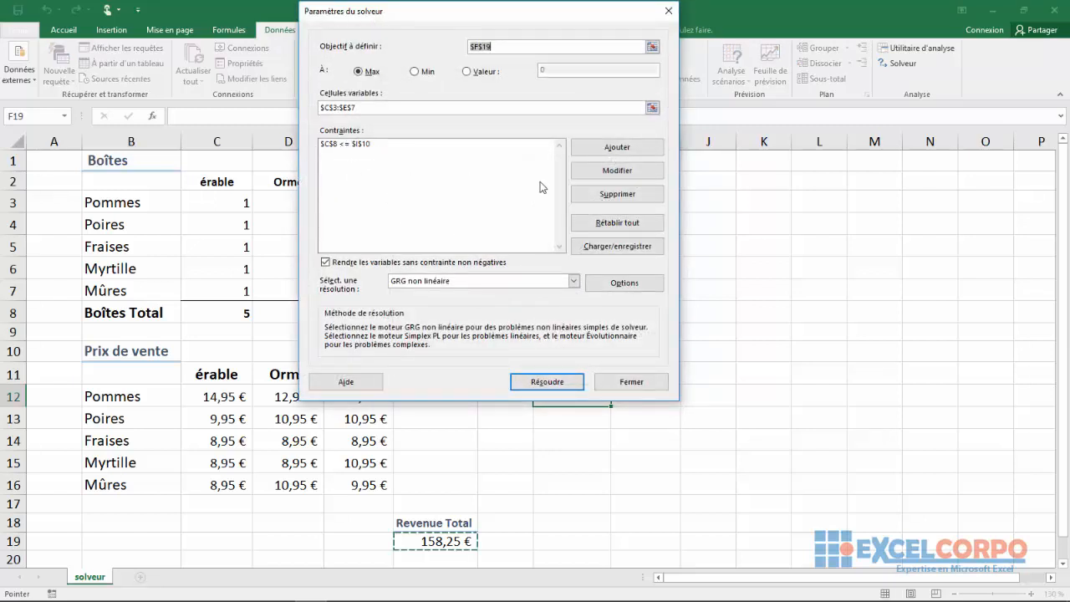
# Add a Solver constraint requiring the Boîtes total cells F3:F7 to be <= the Disponible cells I3:I7.
pyautogui.click(620, 155)
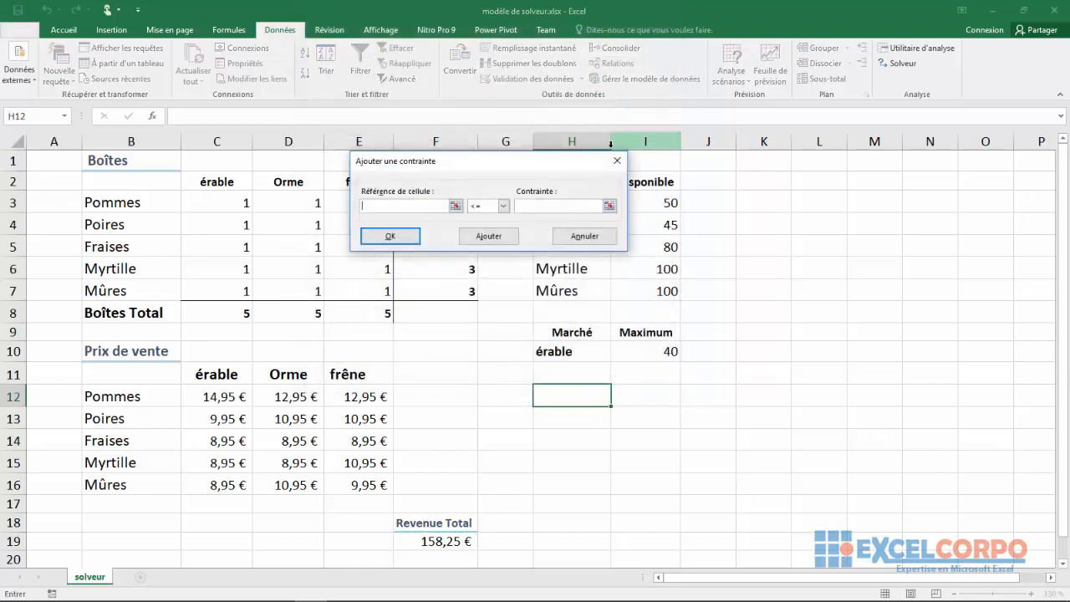
pyautogui.click(456, 206)
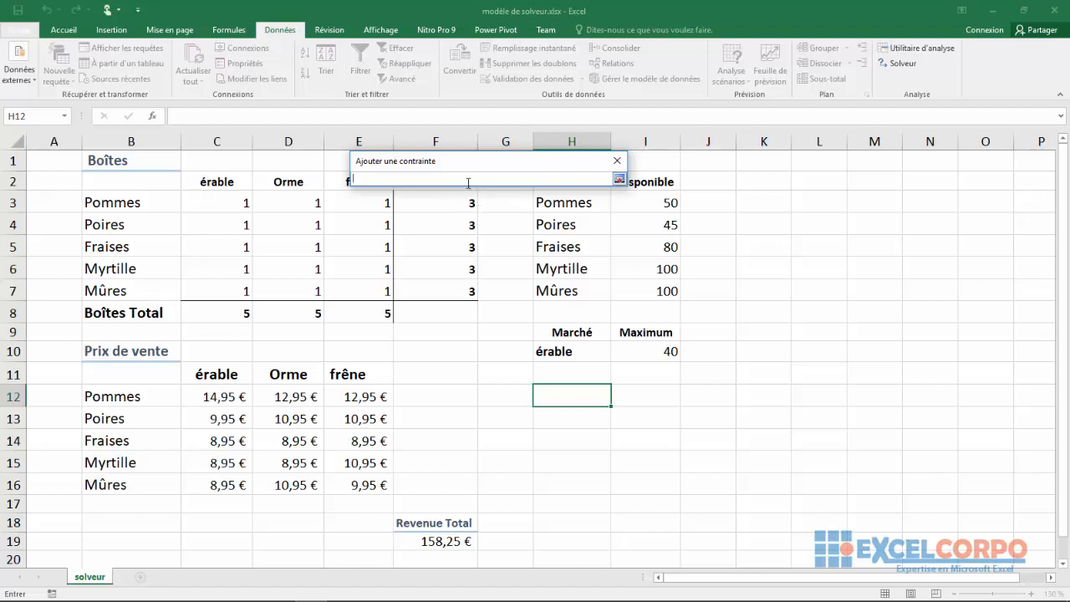
pyautogui.moveTo(465, 171); pyautogui.dragTo(475, 136)
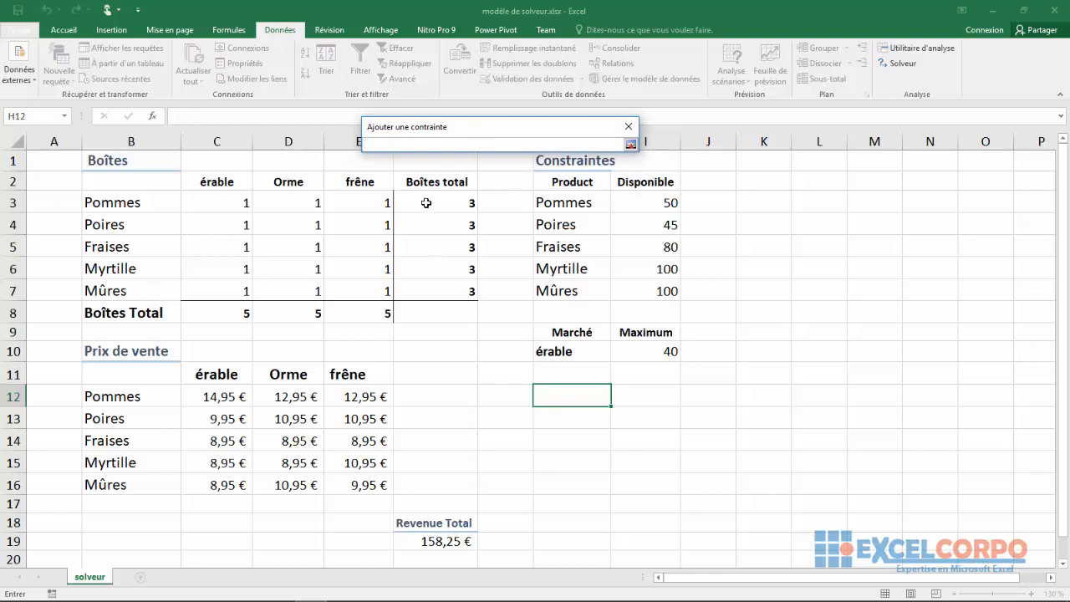
pyautogui.moveTo(420, 201); pyautogui.dragTo(431, 287)
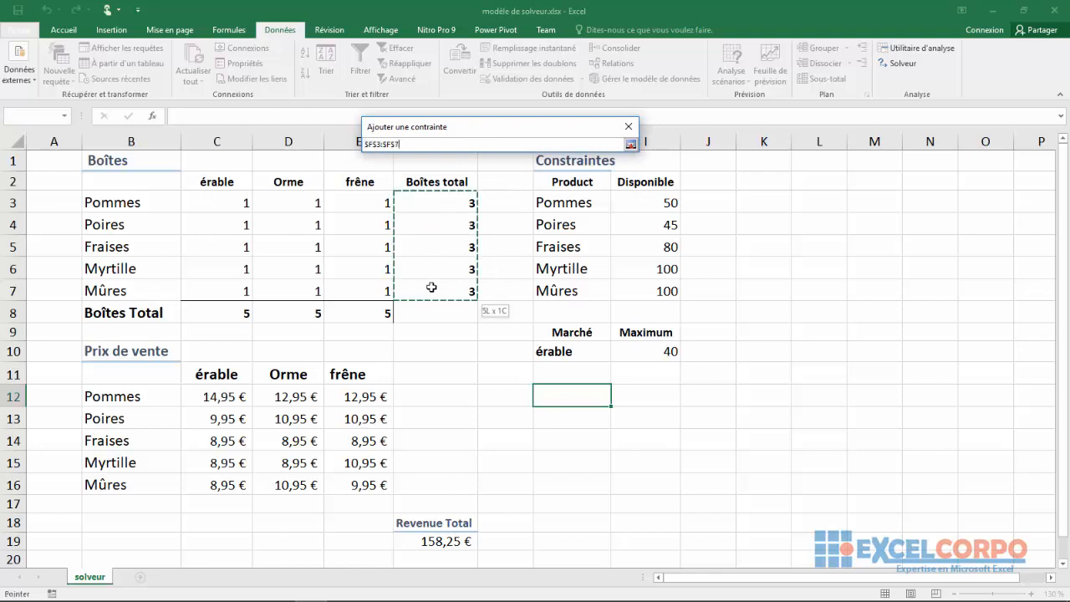
pyautogui.click(630, 144)
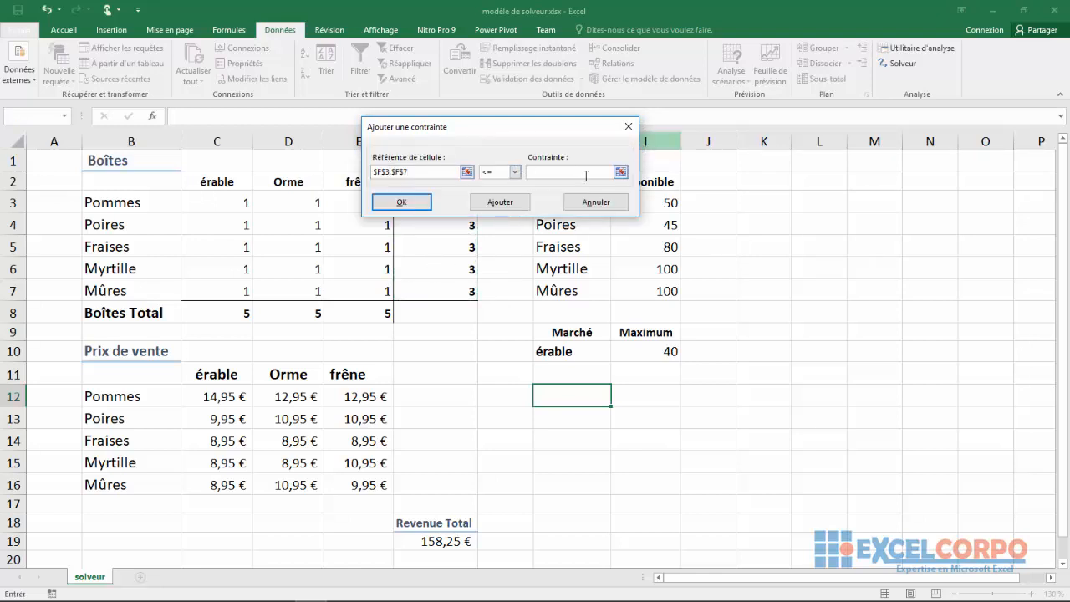
pyautogui.click(620, 171)
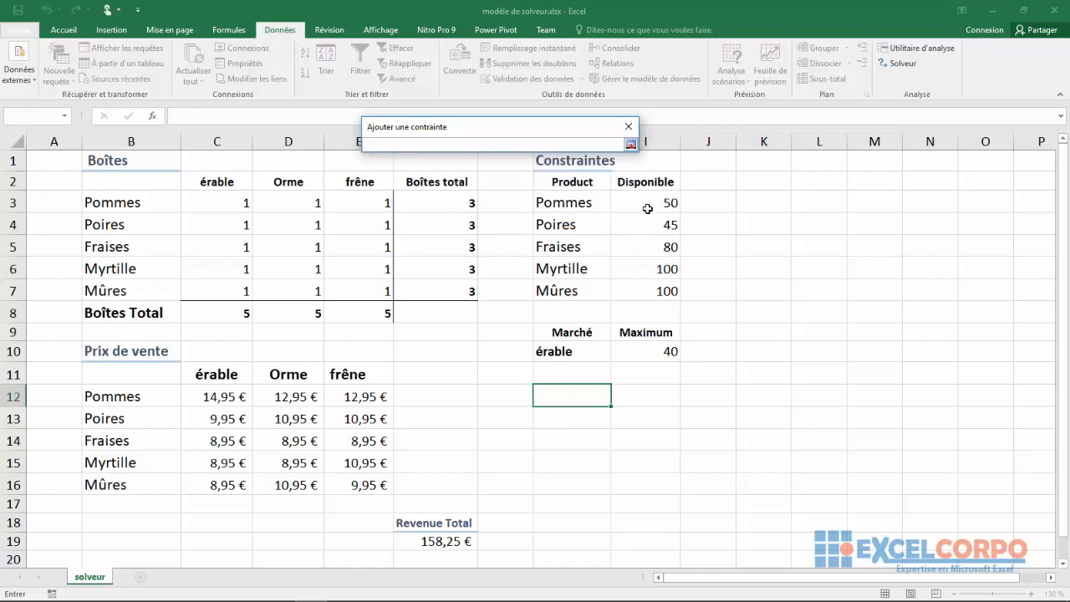
pyautogui.moveTo(645, 207); pyautogui.dragTo(649, 286)
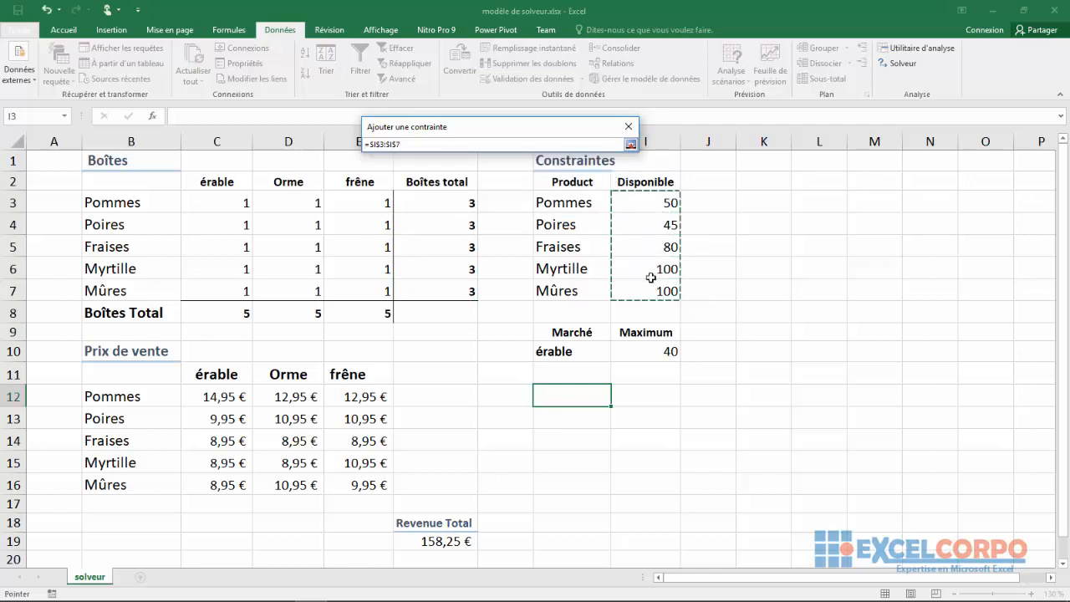
pyautogui.click(631, 144)
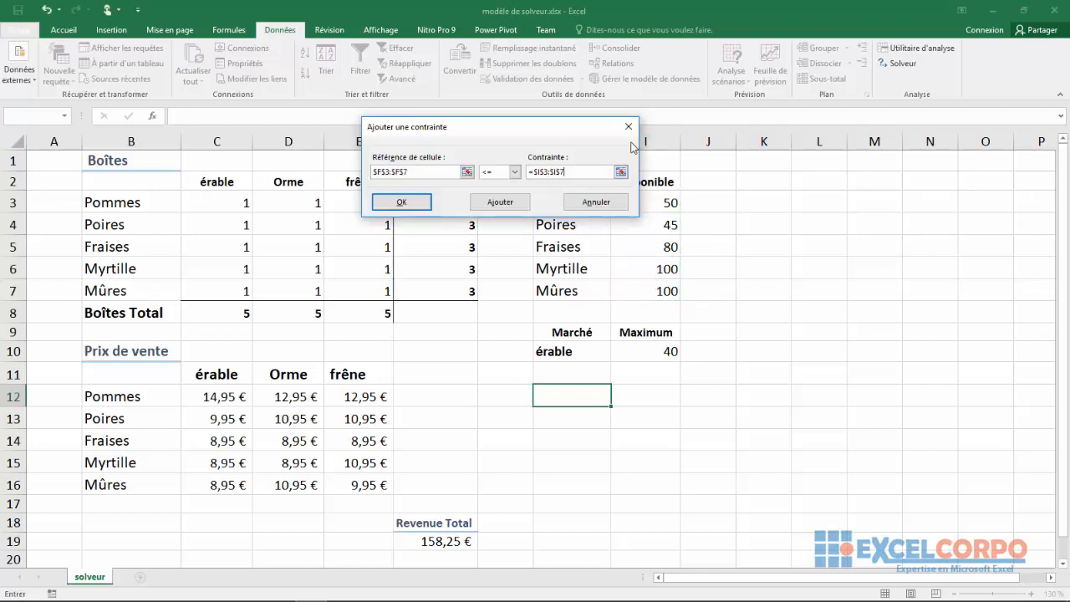
pyautogui.click(402, 204)
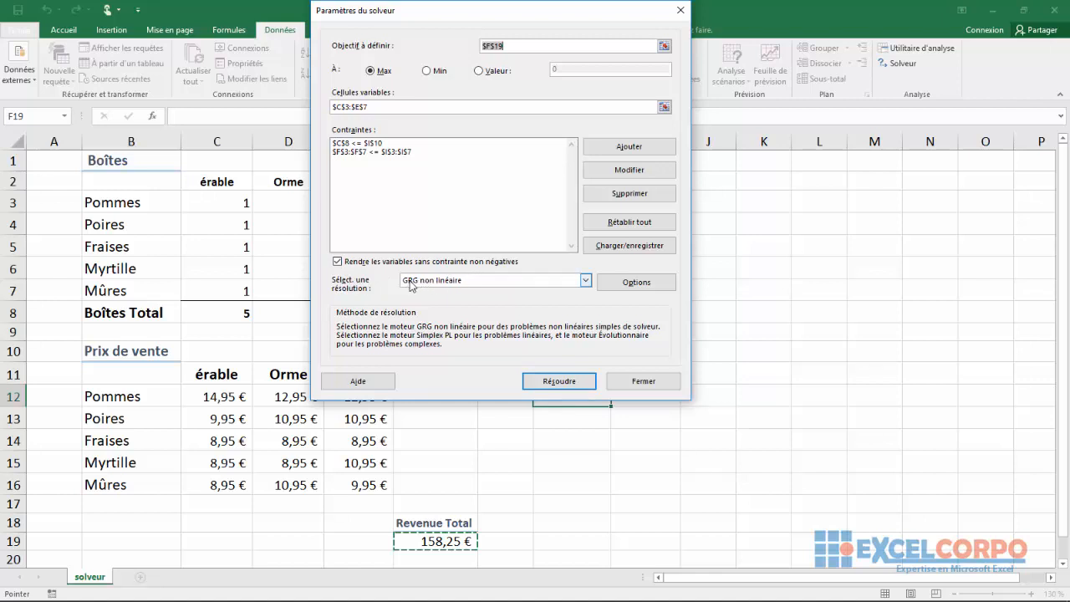
# Choose GRG non linéaire as the solving method and run the Solver.
pyautogui.click(586, 283)
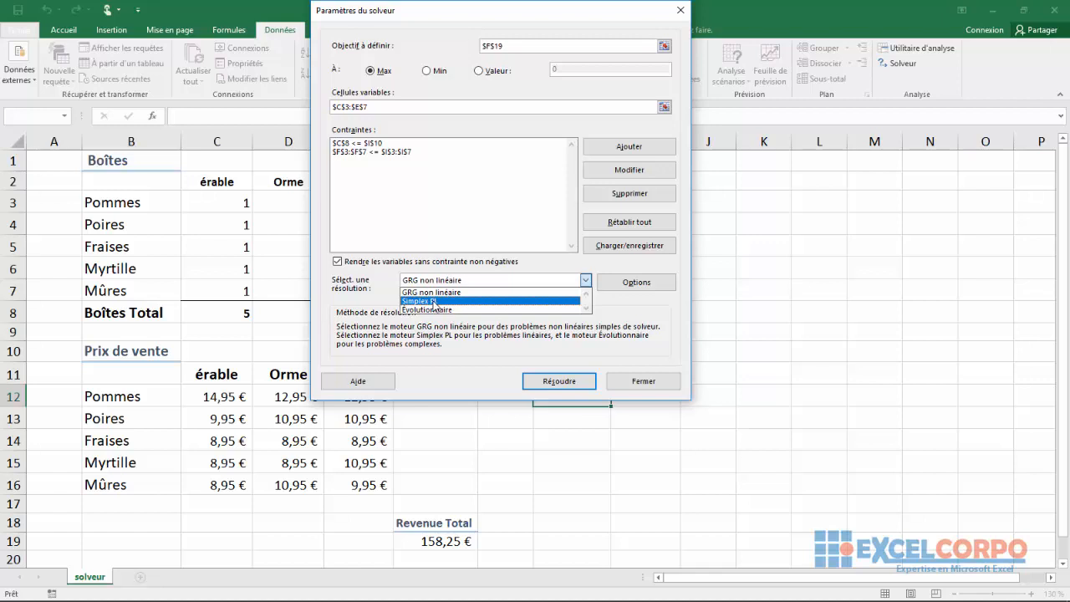
pyautogui.click(428, 293)
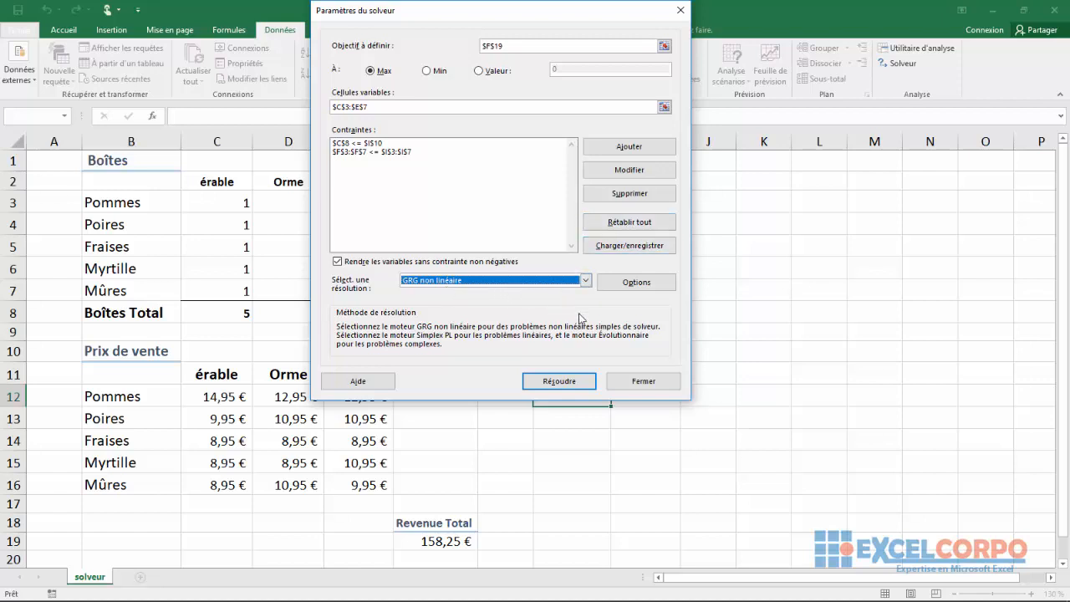
pyautogui.click(558, 381)
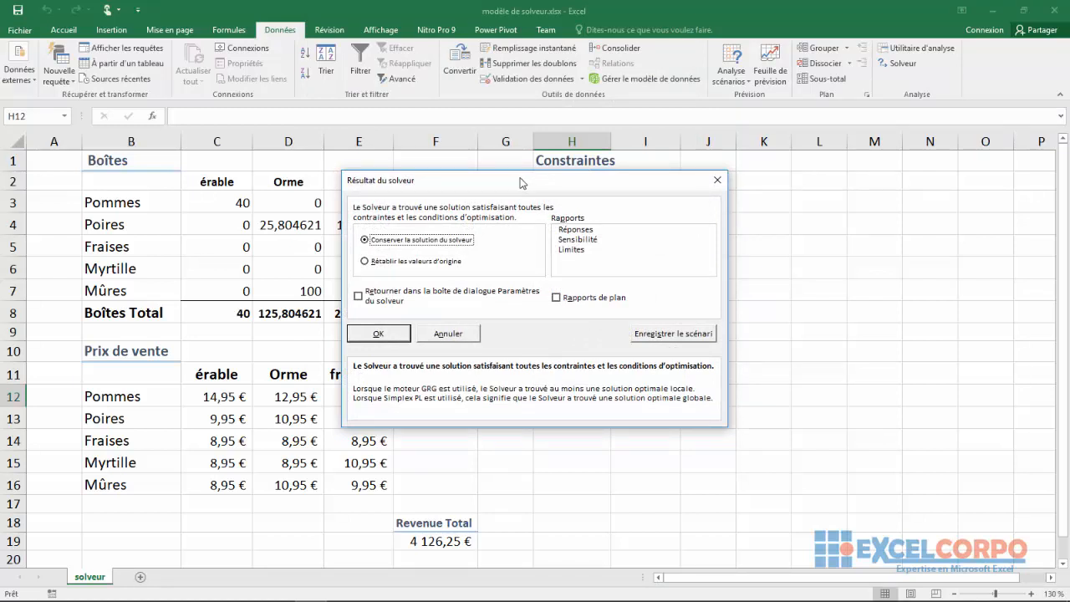
# Move the Solver results dialog aside to compare the computed box quantities and totals with the availability and érable market limits.
pyautogui.moveTo(525, 181); pyautogui.dragTo(852, 133)
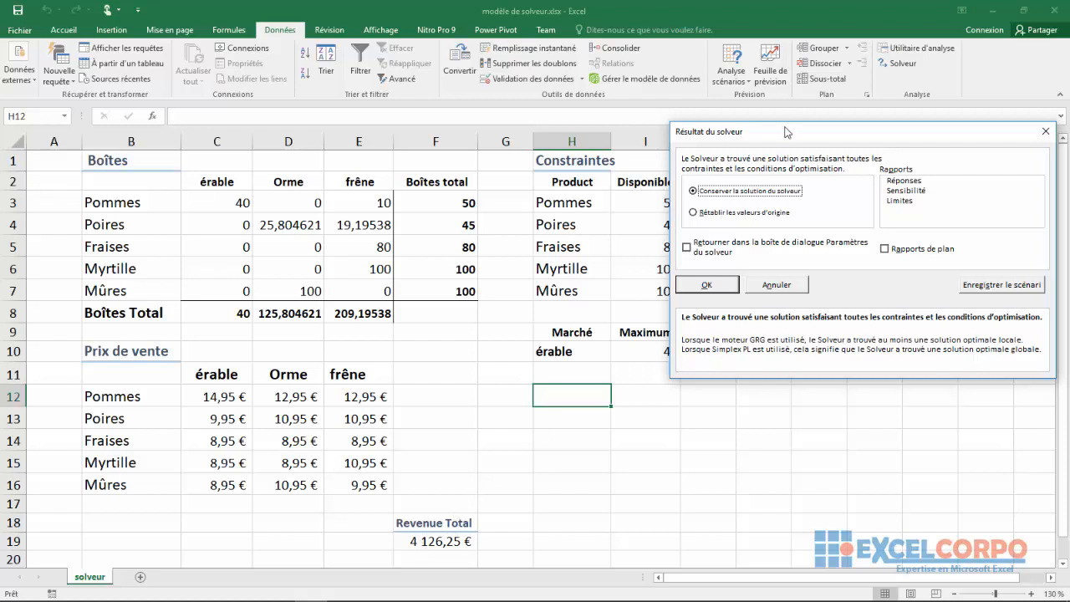
pyautogui.moveTo(799, 130); pyautogui.dragTo(296, 85)
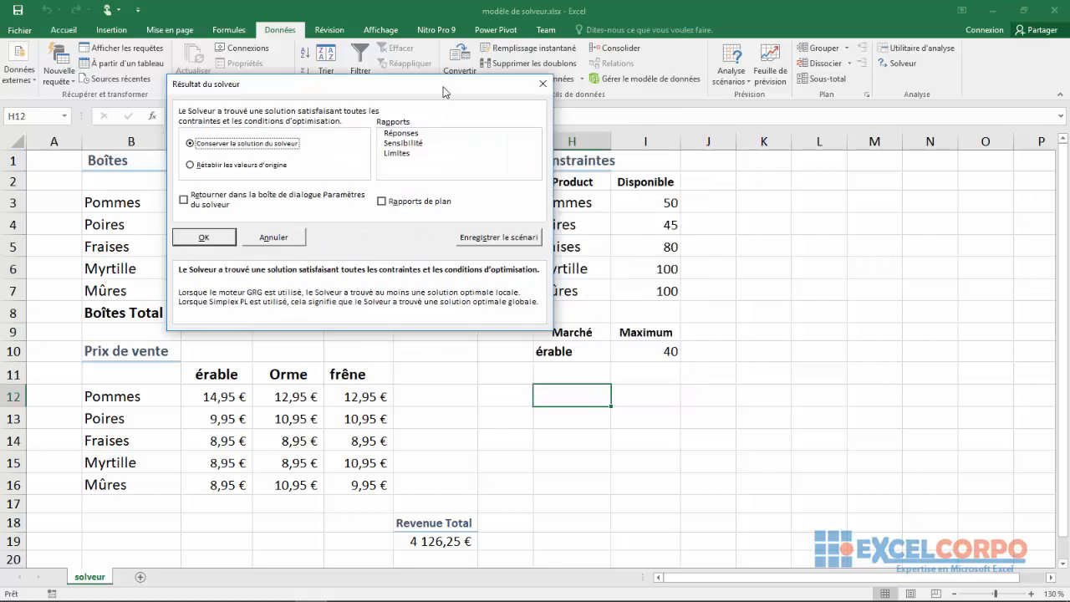
pyautogui.moveTo(443, 86); pyautogui.dragTo(727, 70)
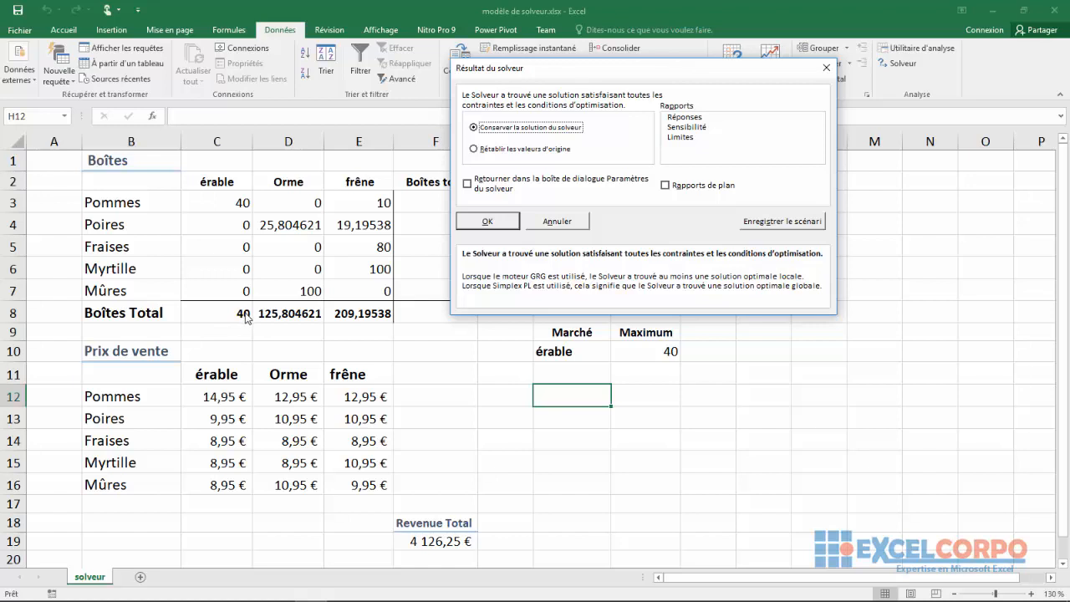
pyautogui.moveTo(565, 71); pyautogui.dragTo(706, 67)
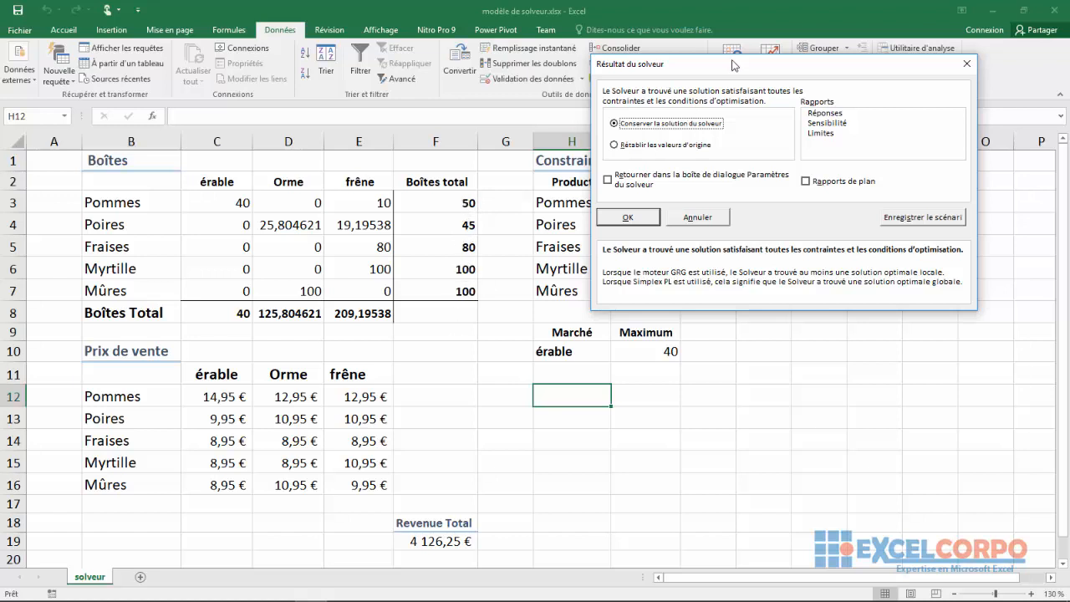
pyautogui.moveTo(732, 64); pyautogui.dragTo(910, 28)
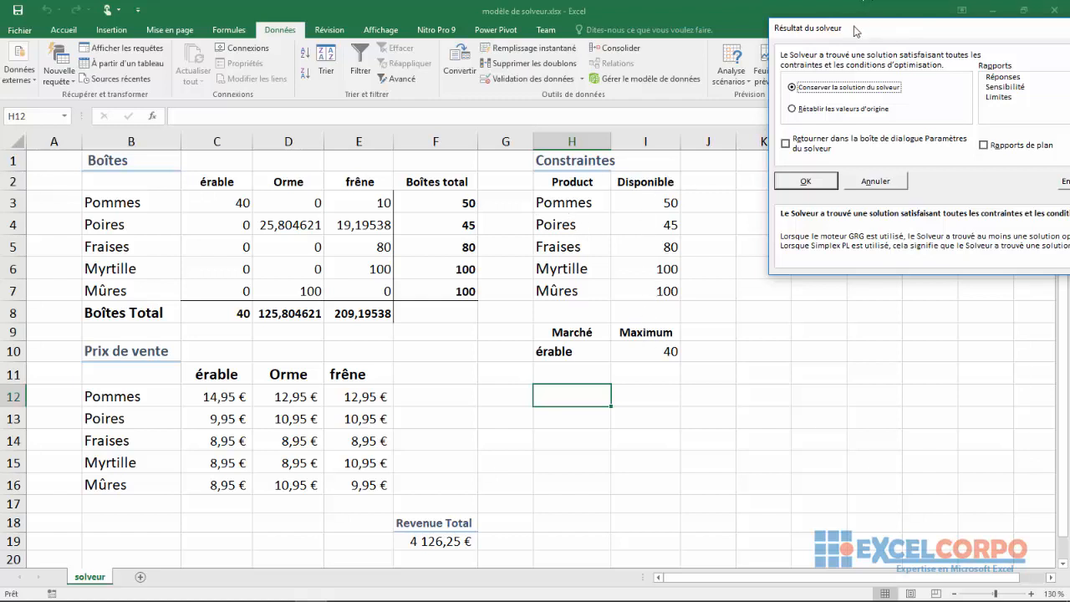
pyautogui.moveTo(856, 31); pyautogui.dragTo(552, 92)
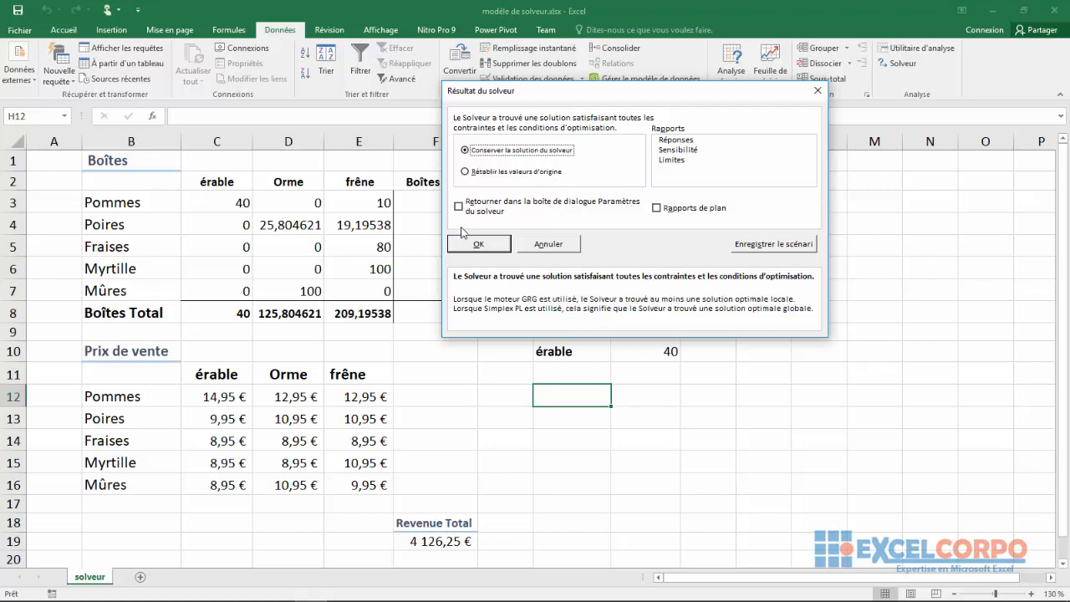
# Keep the Solver solution and generate the Réponses, Sensibilité and Limites reports.
pyautogui.click(672, 143)
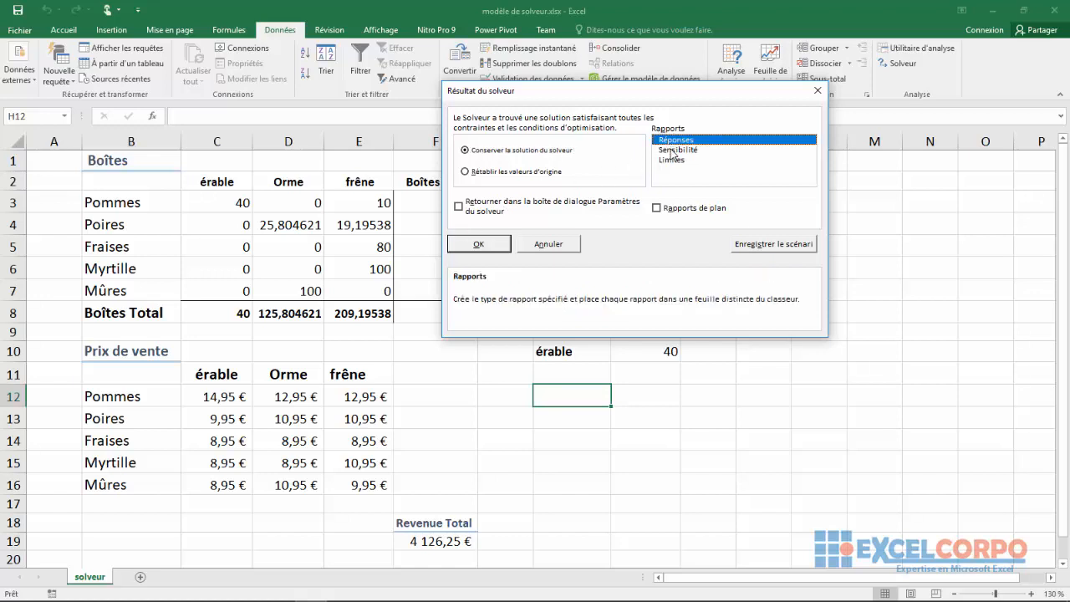
pyautogui.click(672, 150)
pyautogui.click(668, 161)
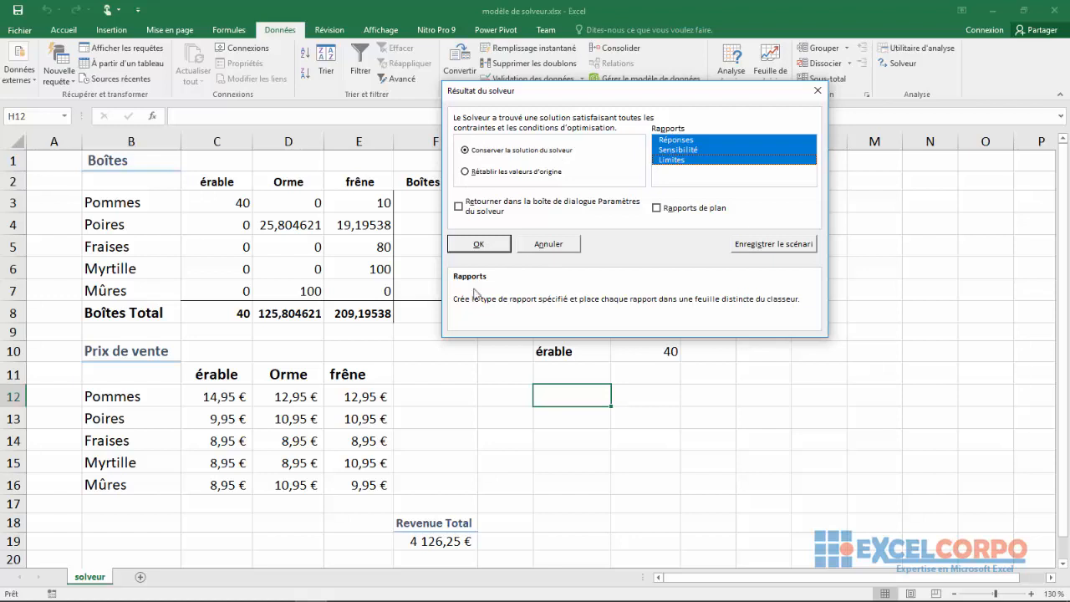
pyautogui.click(480, 247)
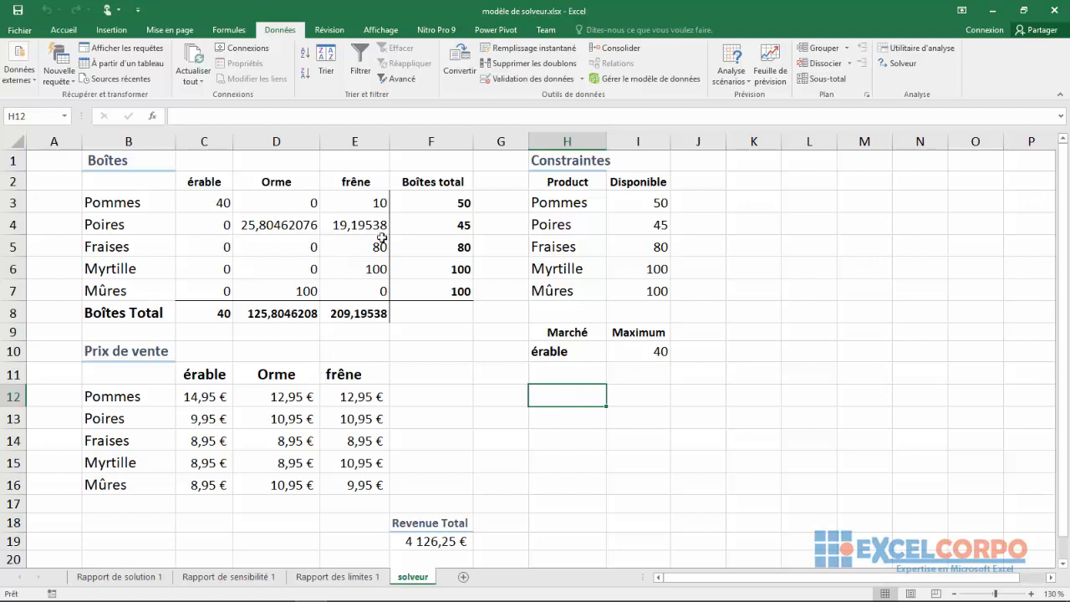
# Check the Revenue Total formula in F19, then examine the objective cell's initial and final values in the Rapport de solution 1 sheet.
pyautogui.click(410, 540)
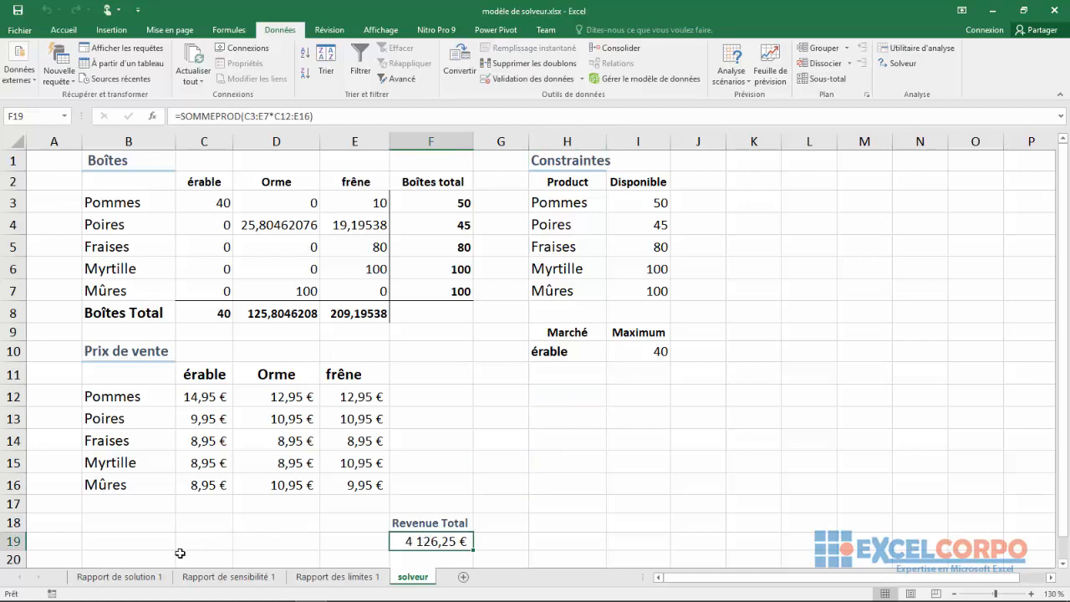
pyautogui.click(135, 578)
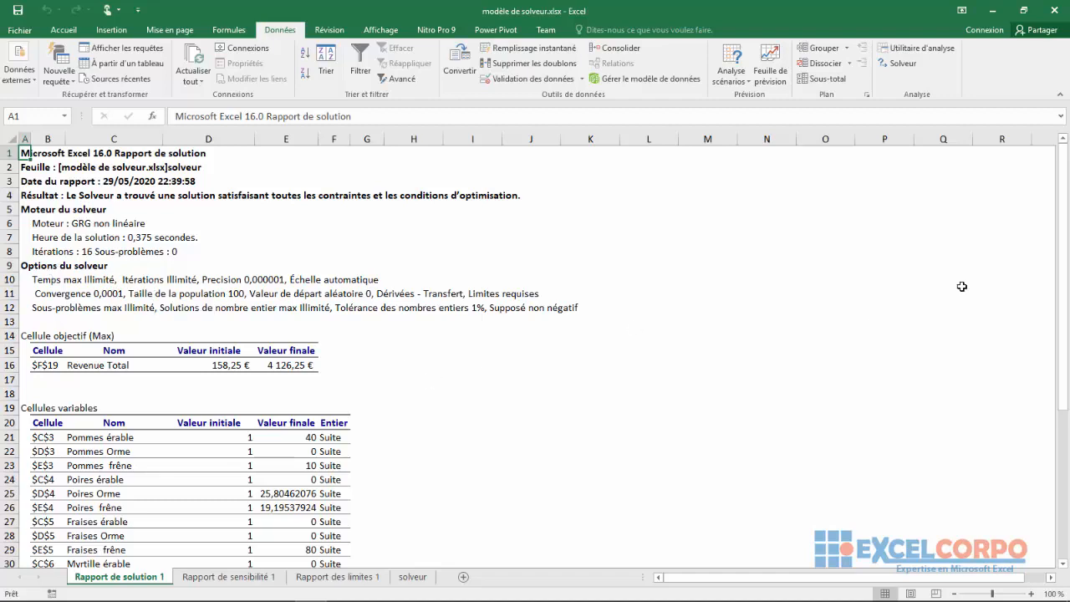
pyautogui.moveTo(1063, 266); pyautogui.dragTo(1064, 323)
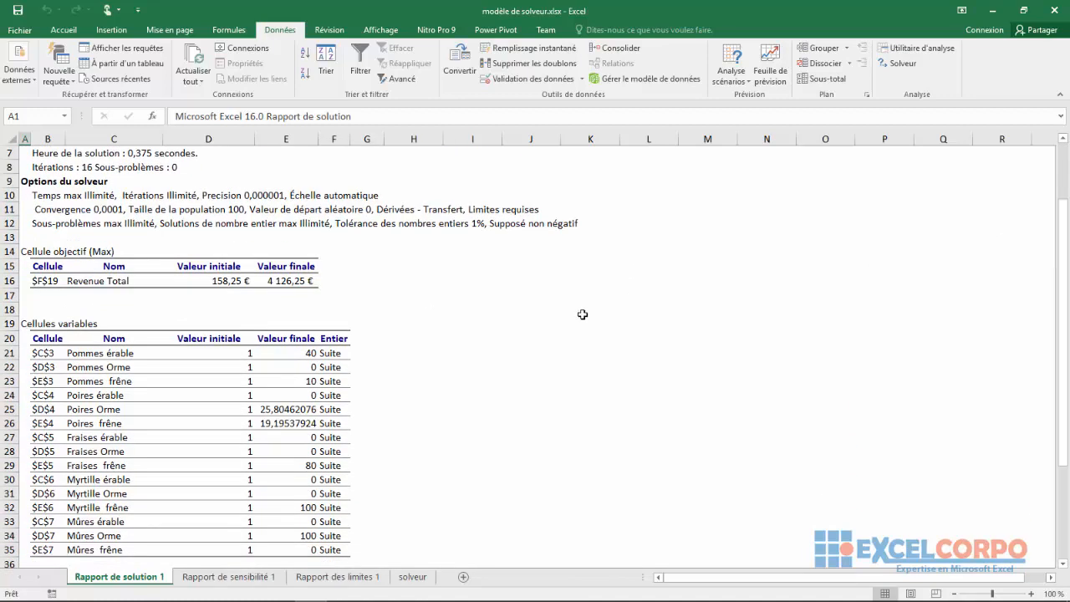
pyautogui.click(49, 284)
pyautogui.click(102, 281)
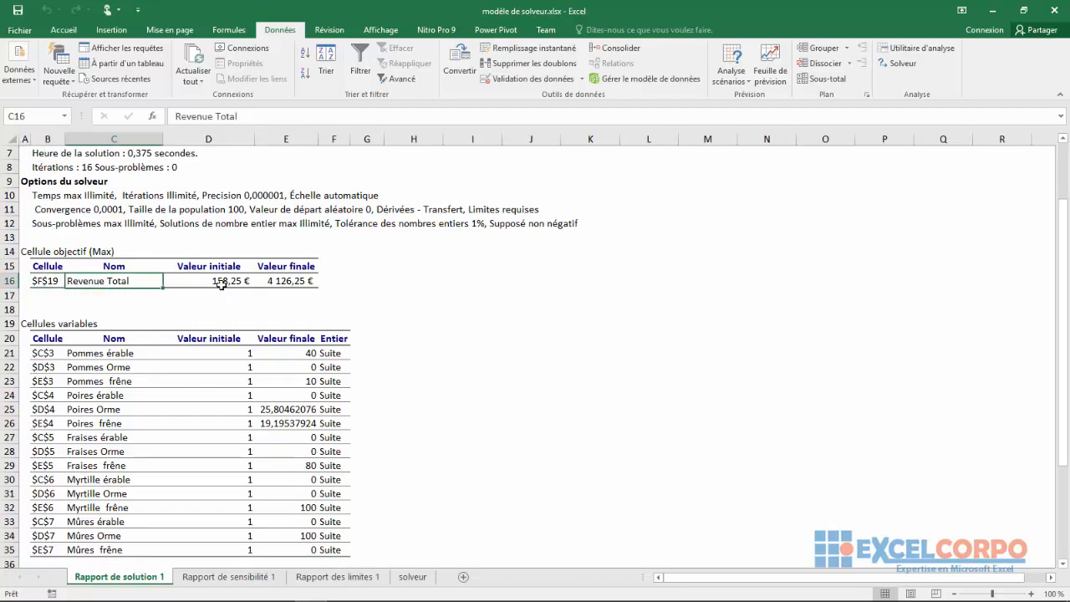
pyautogui.click(221, 284)
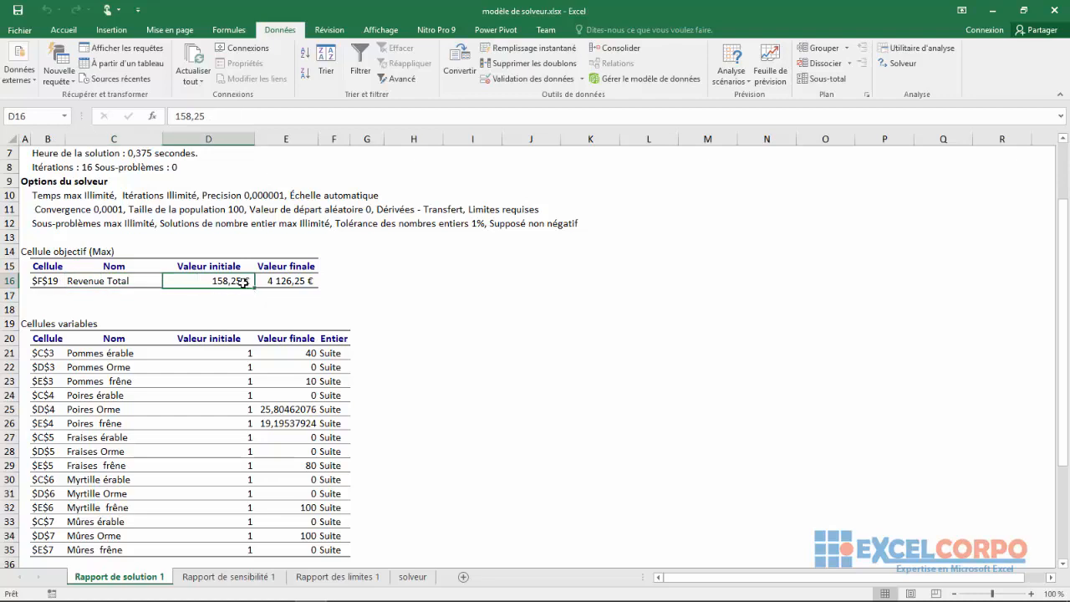
pyautogui.click(294, 280)
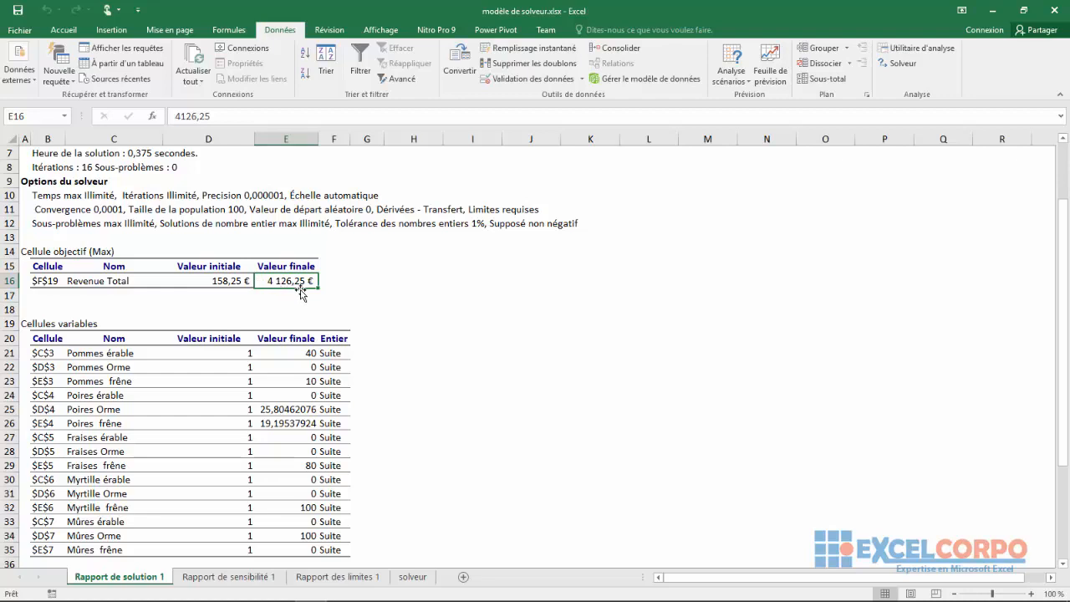
# Examine the Cellules variables table of the solution report, including the product names, final values and Entier column.
pyautogui.moveTo(1063, 267); pyautogui.dragTo(1063, 338)
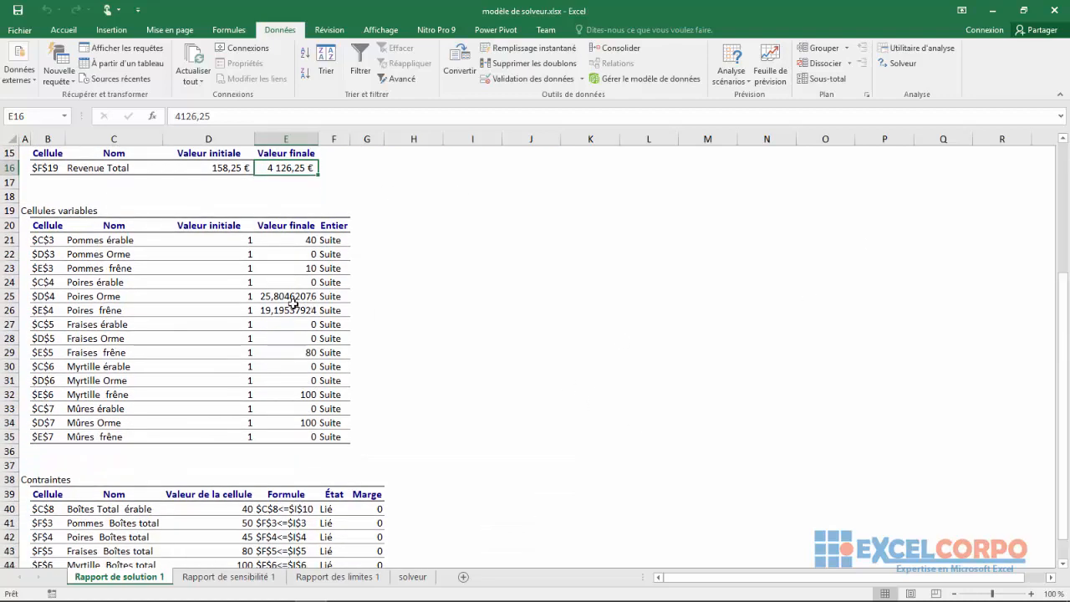
pyautogui.click(80, 243)
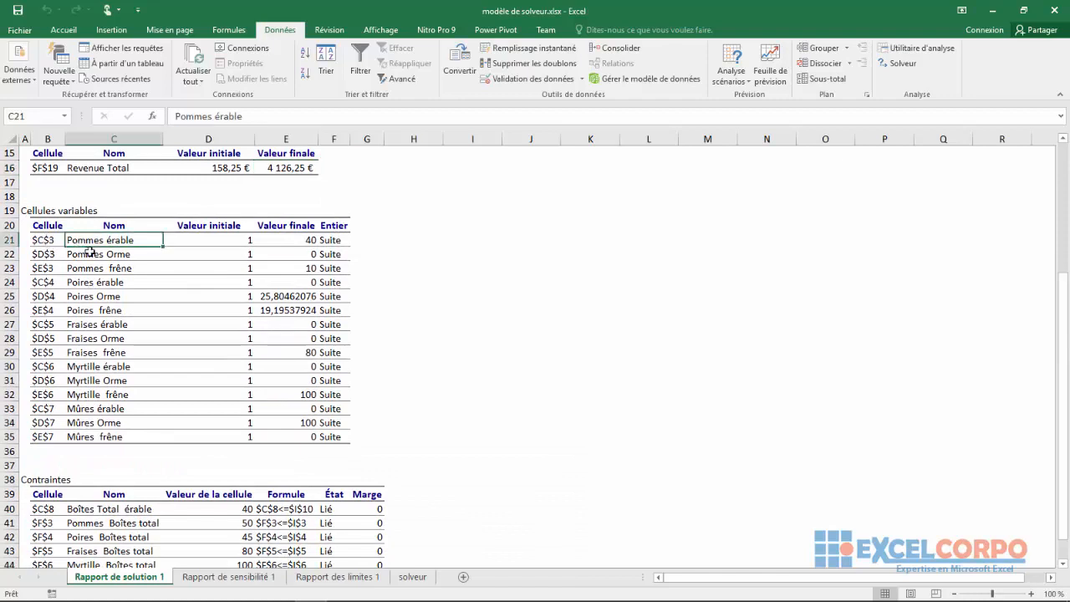
pyautogui.click(80, 257)
pyautogui.click(77, 270)
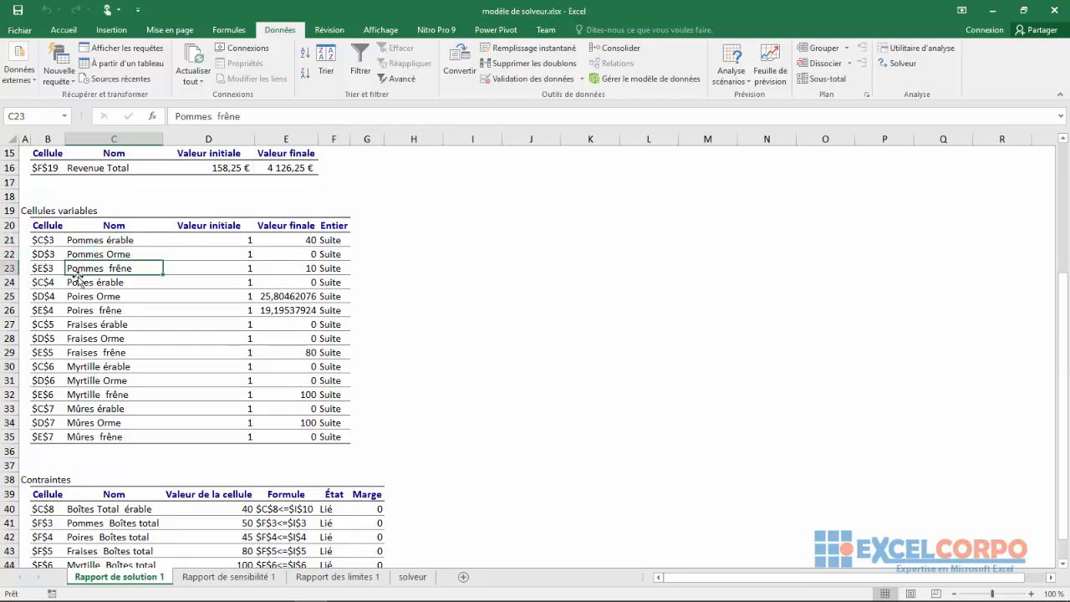
pyautogui.click(76, 284)
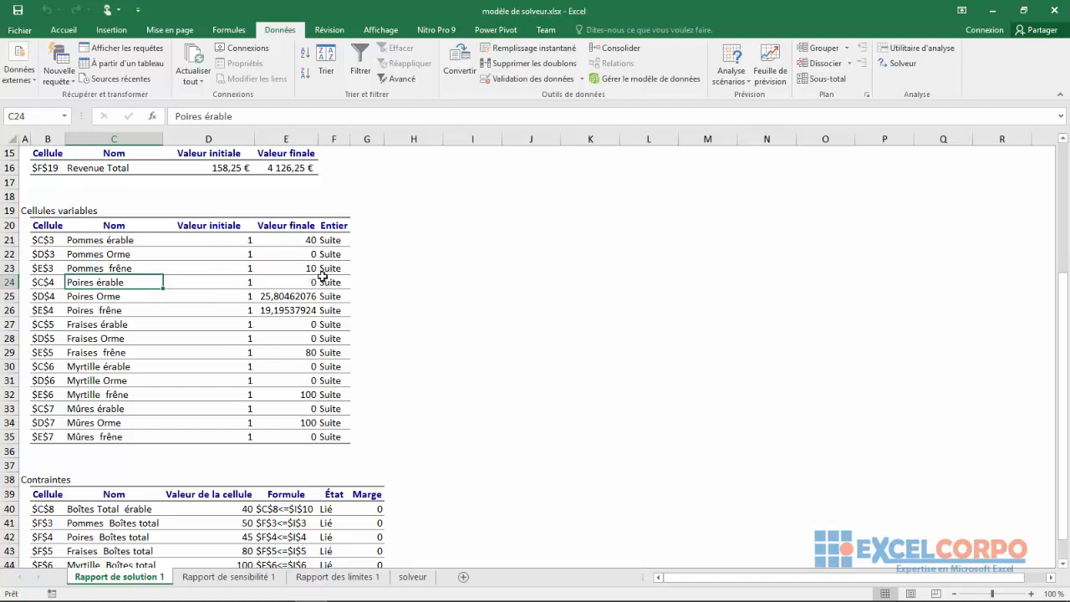
pyautogui.click(321, 297)
pyautogui.click(321, 280)
pyautogui.click(320, 267)
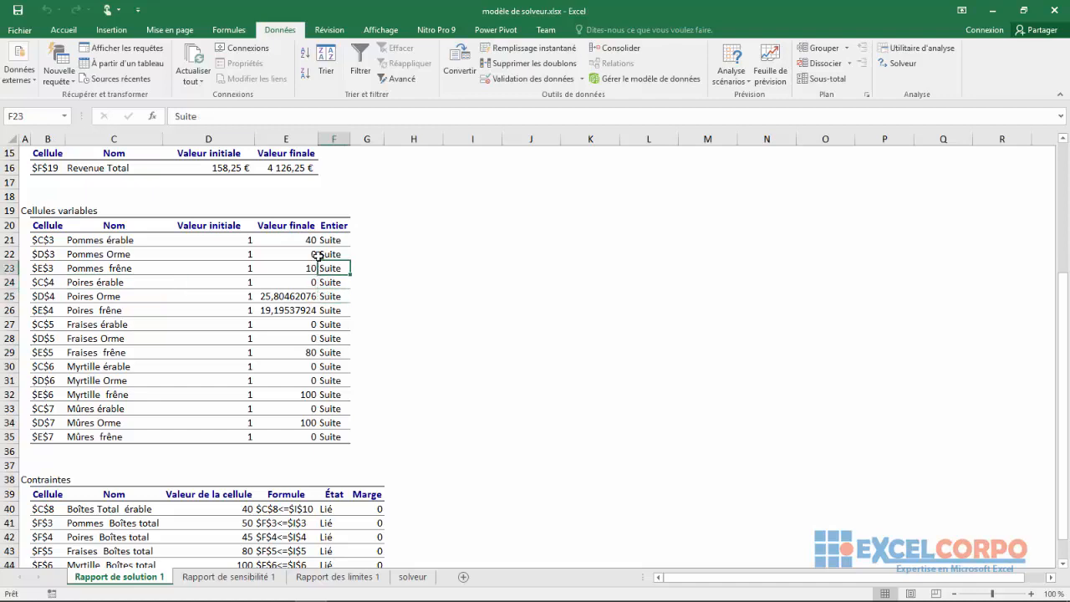
pyautogui.click(321, 254)
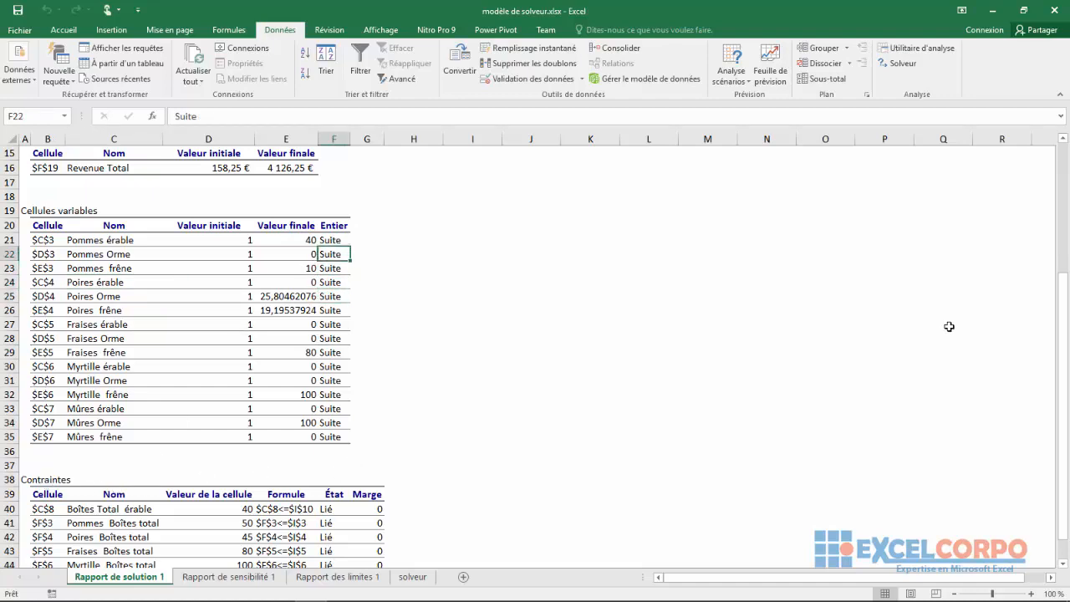
# Examine the Contraintes table of the solution report, including the érable total's name, formula, État and Marge.
pyautogui.moveTo(1064, 310); pyautogui.dragTo(1064, 329)
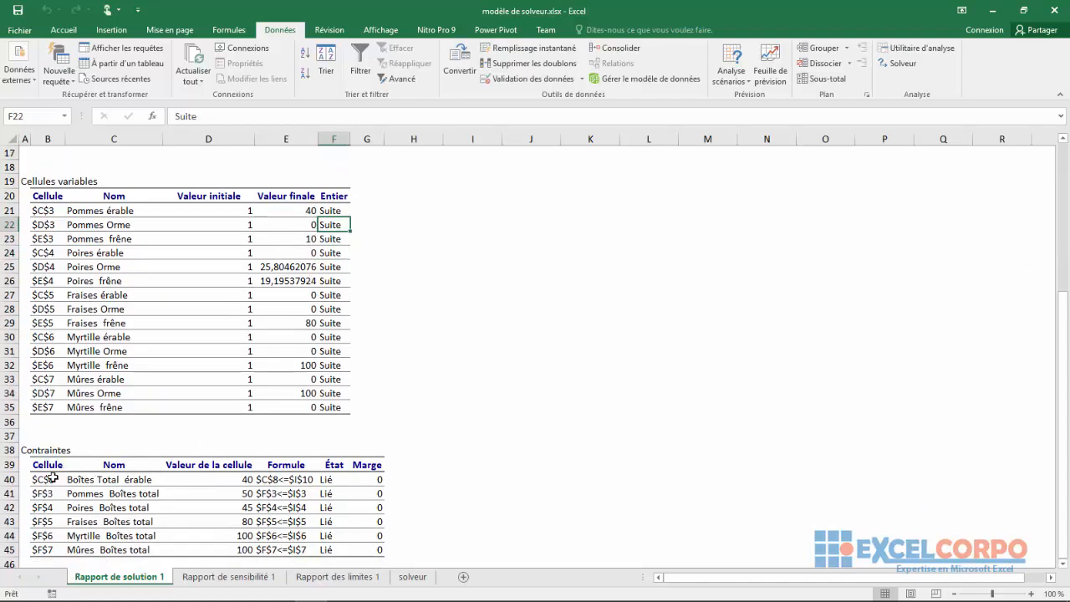
pyautogui.click(96, 478)
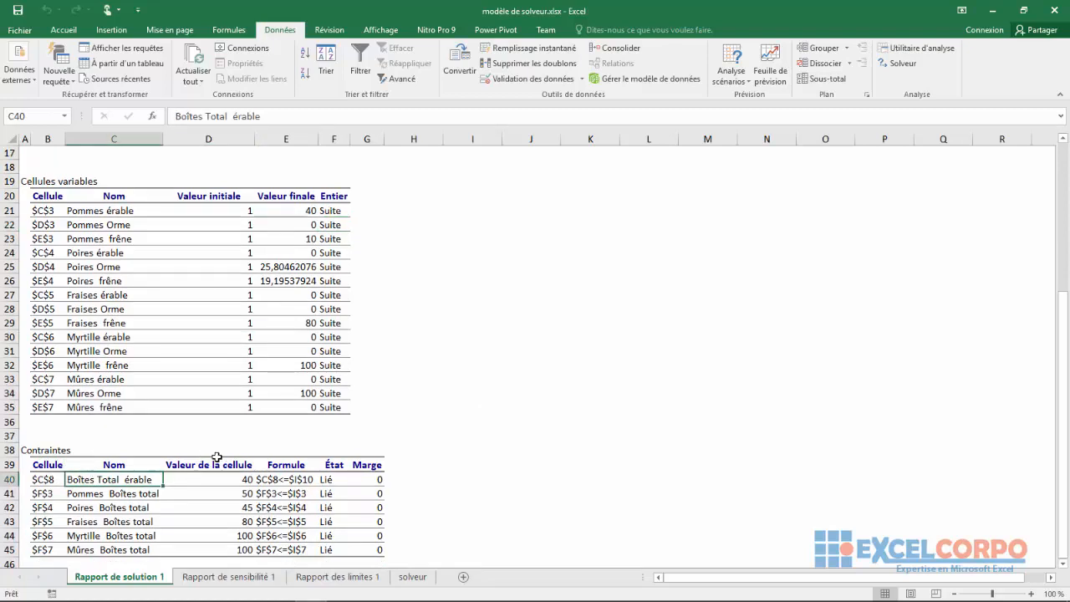
pyautogui.click(279, 478)
pyautogui.click(331, 478)
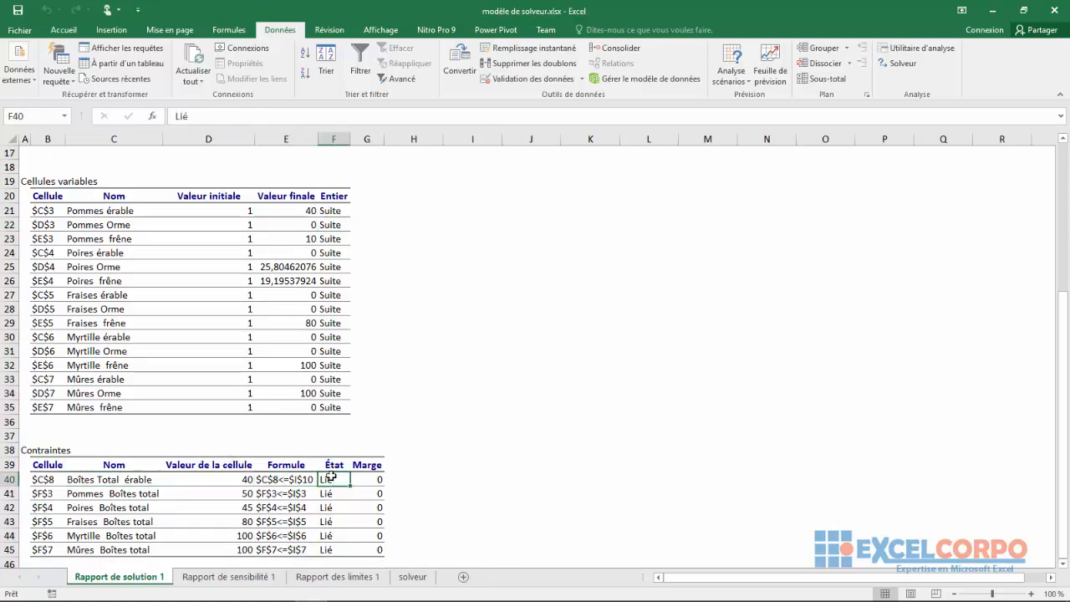
pyautogui.click(369, 476)
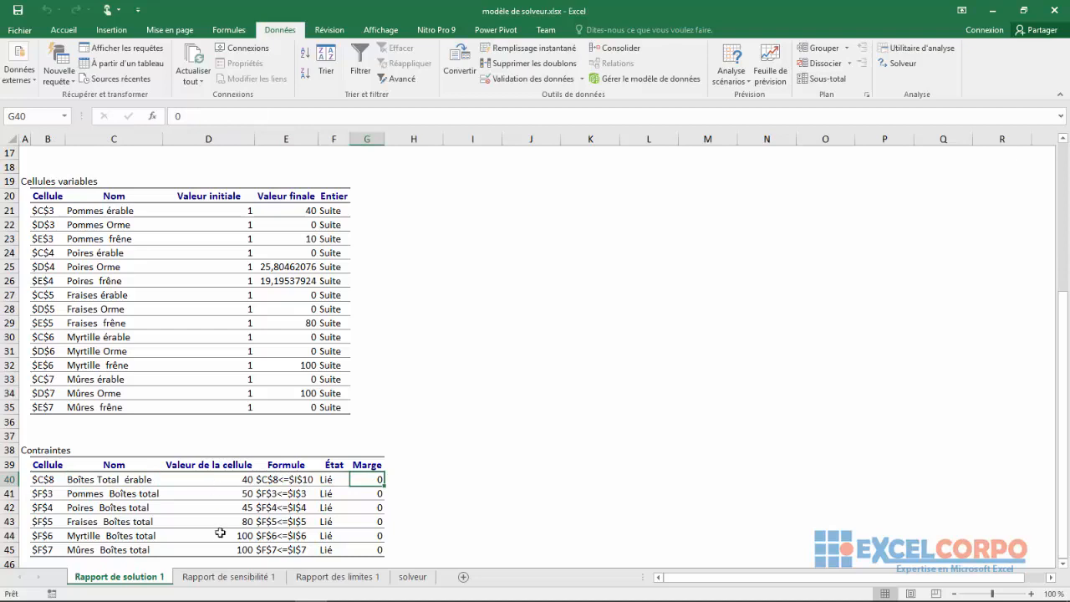
# Review the Rapport de sensibilité 1 sheet, examining the variables' final values and gradients, and the constraints' Lagrange multipliers.
pyautogui.click(221, 577)
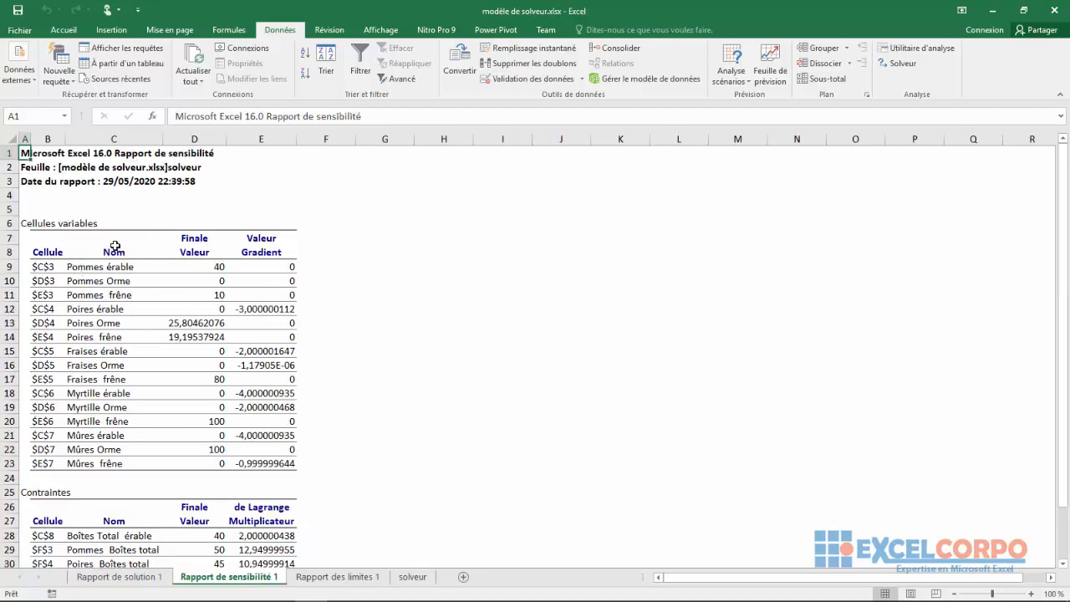
pyautogui.click(206, 248)
pyautogui.click(210, 268)
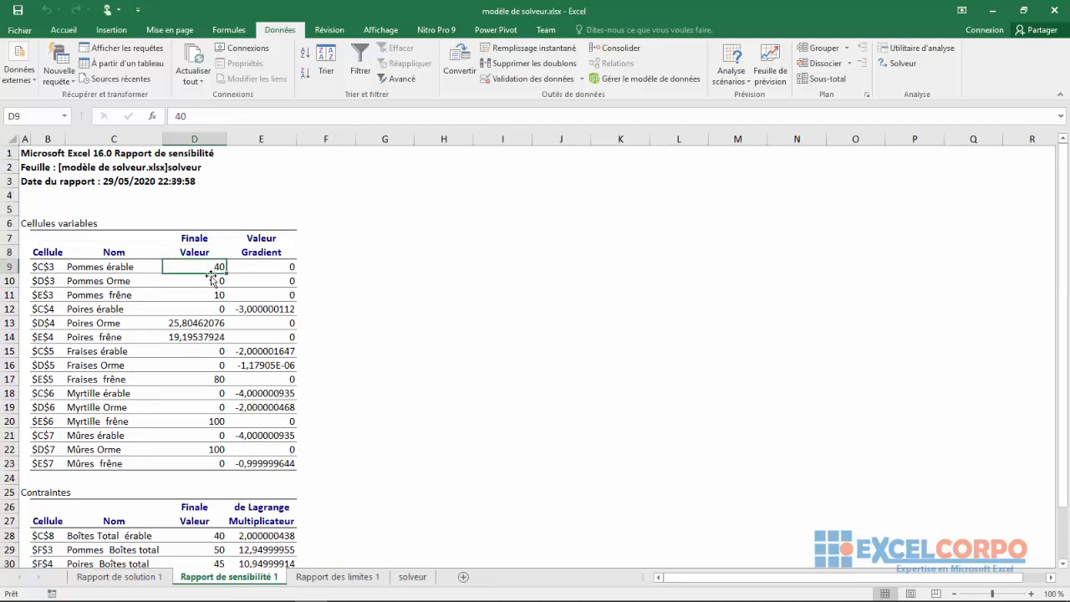
pyautogui.click(201, 338)
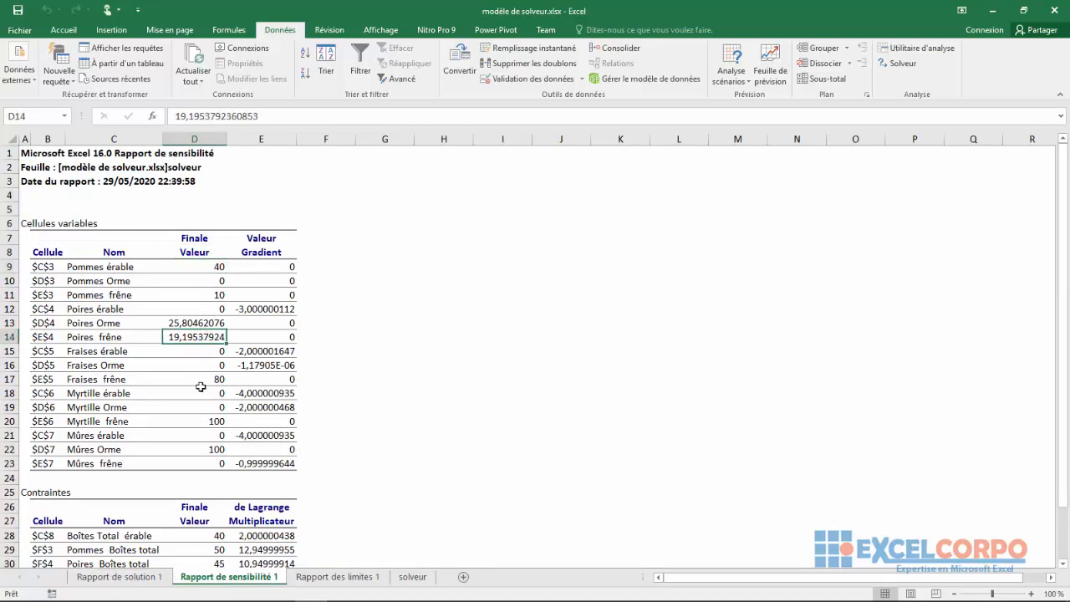
pyautogui.click(201, 391)
pyautogui.click(271, 337)
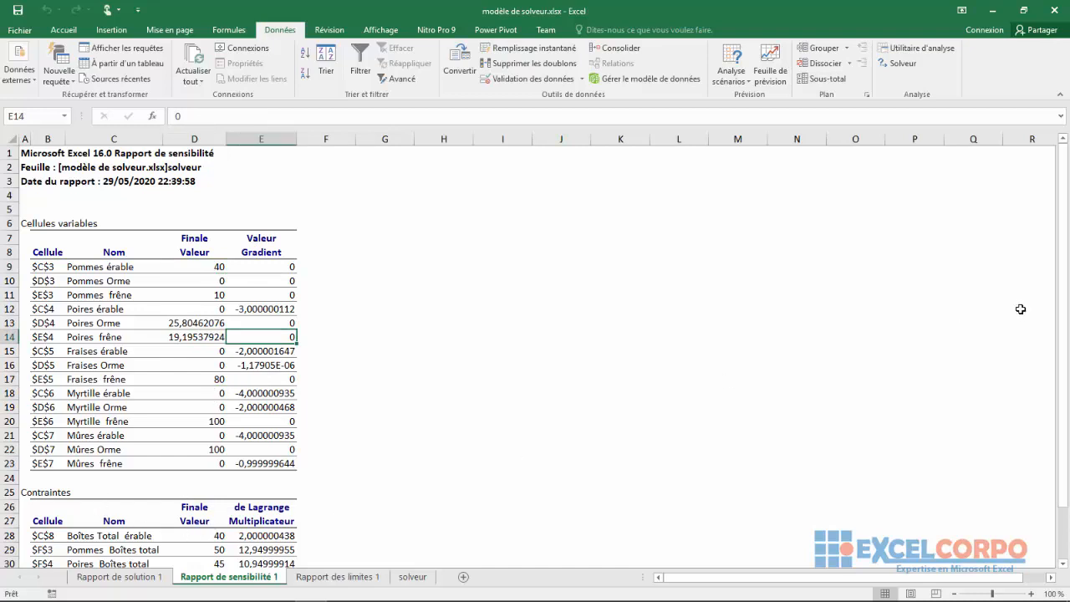
pyautogui.moveTo(1066, 299); pyautogui.dragTo(1067, 373)
pyautogui.click(262, 507)
# Widen column D in the Rapport des limites 1 sheet to make the objective's Valeur readable.
pyautogui.click(338, 577)
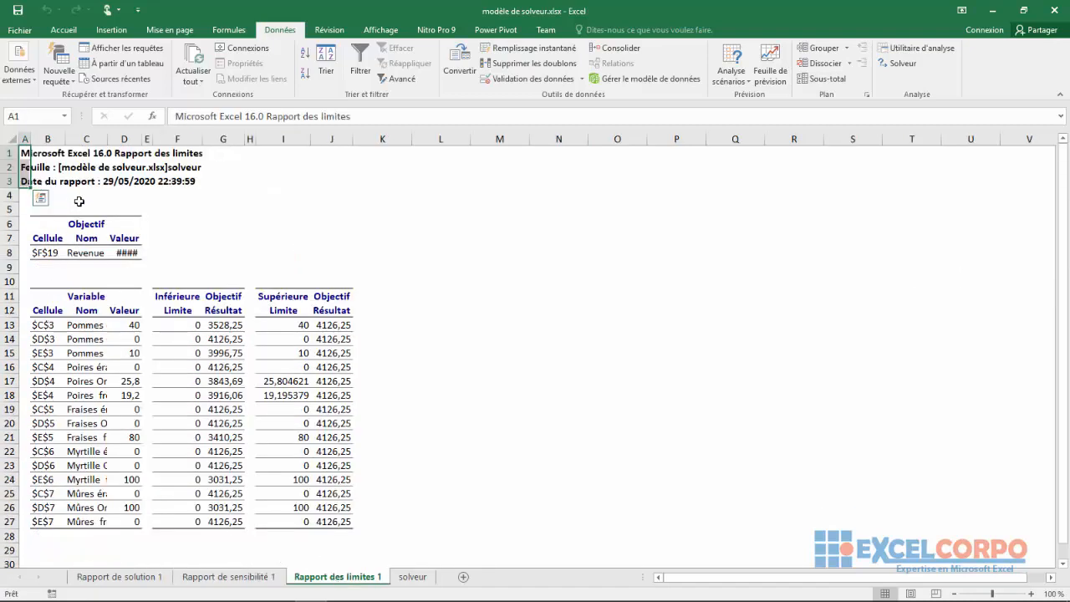
pyautogui.moveTo(140, 140); pyautogui.dragTo(204, 139)
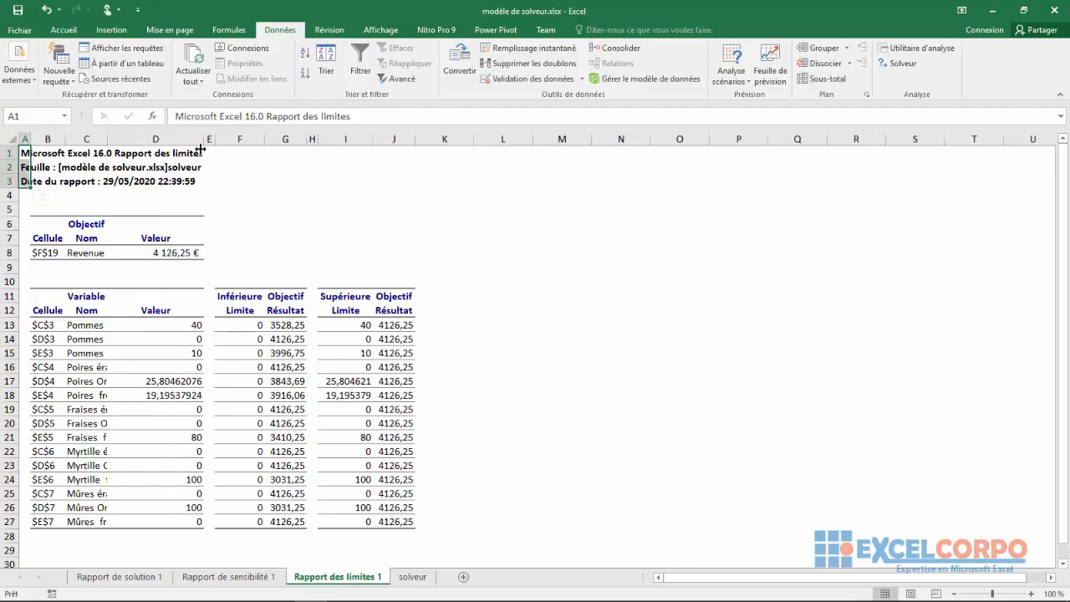
pyautogui.click(163, 253)
# Examine the limits report's variable values, upper limits and corresponding objective results, and return to the solveur sheet.
pyautogui.click(99, 299)
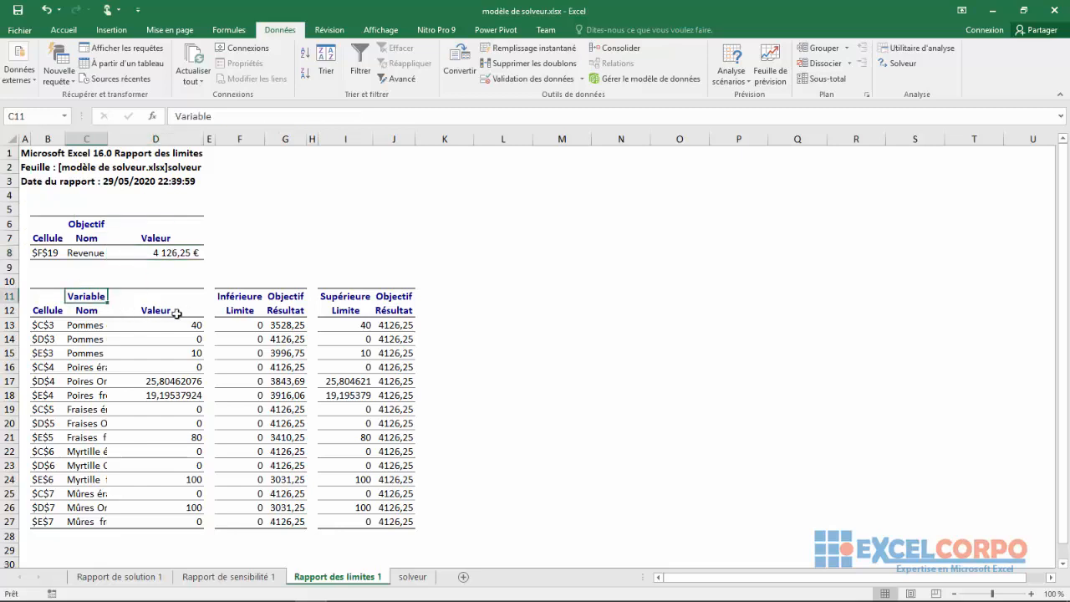
pyautogui.click(176, 312)
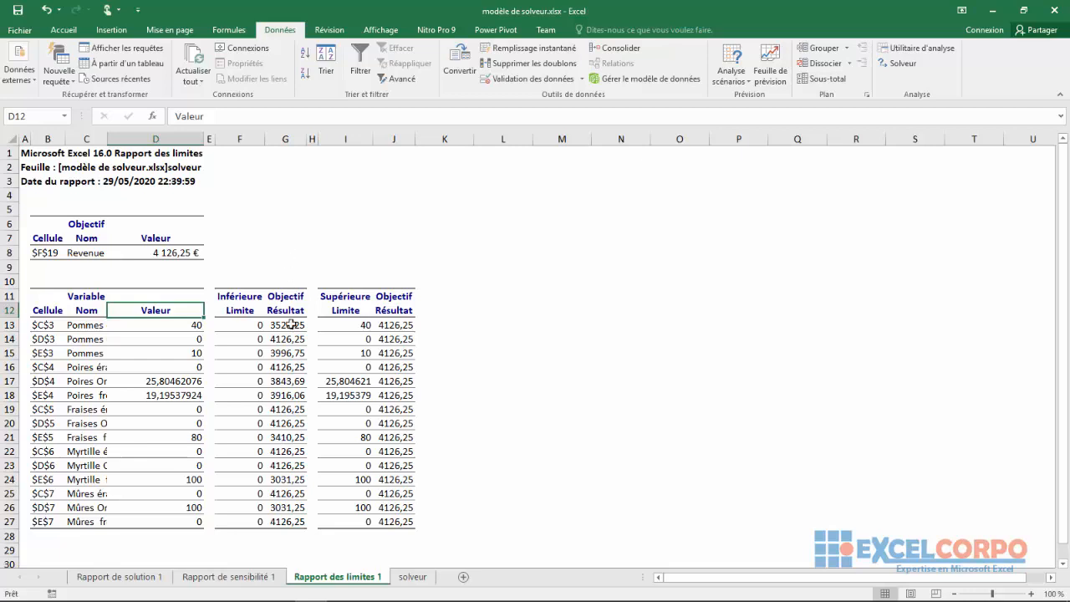
pyautogui.click(347, 138)
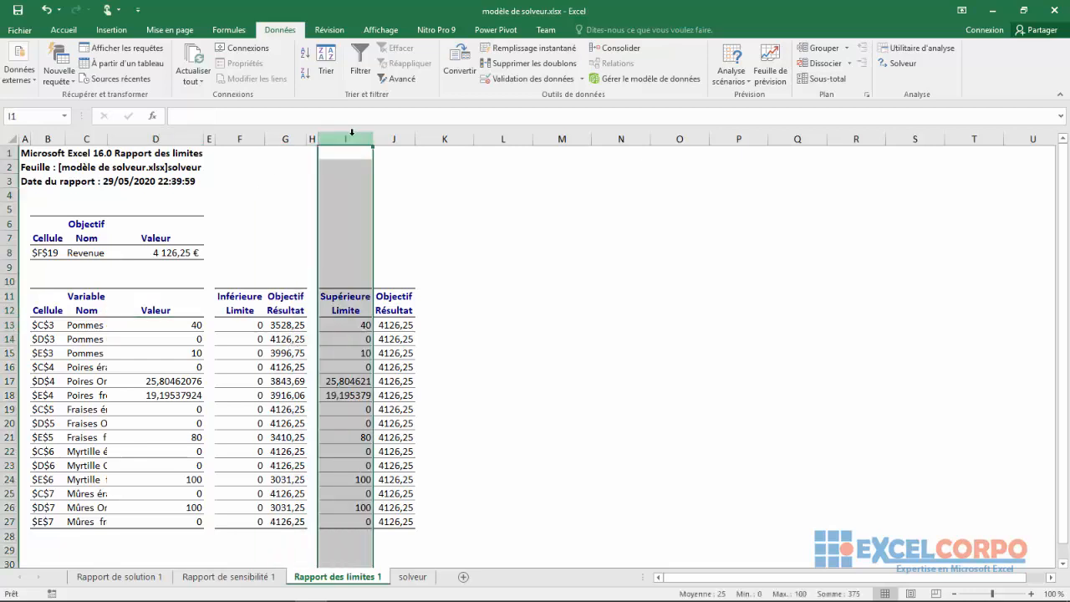
pyautogui.click(397, 135)
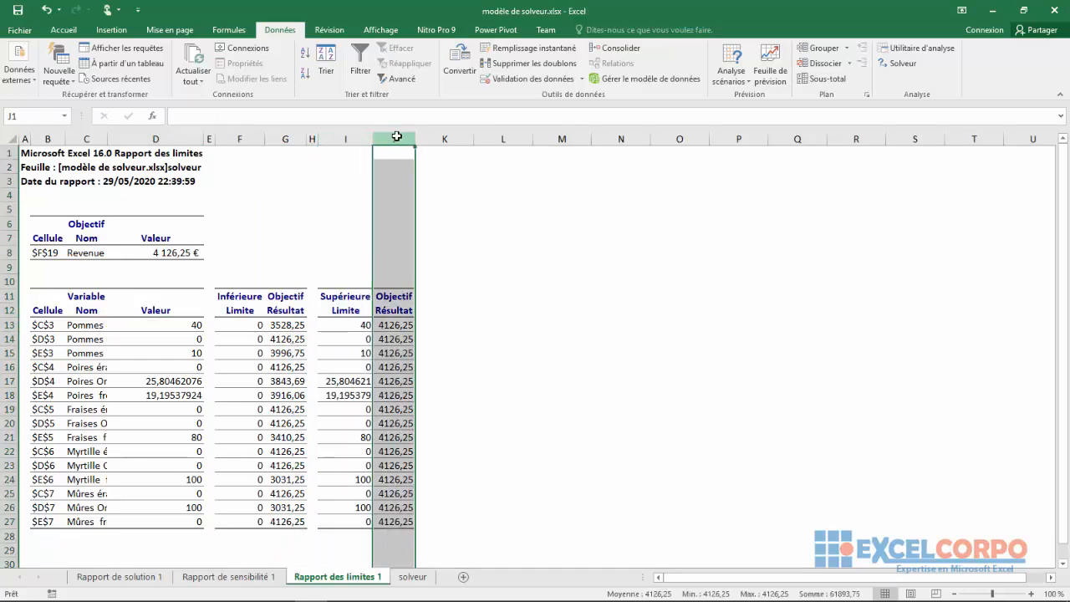
pyautogui.click(412, 576)
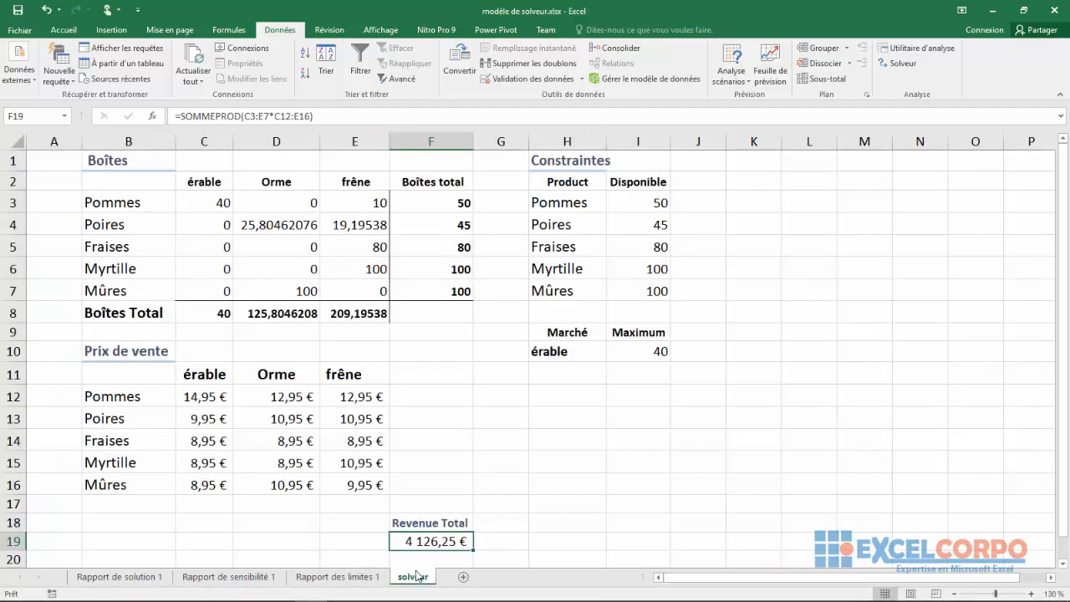
pyautogui.click(481, 351)
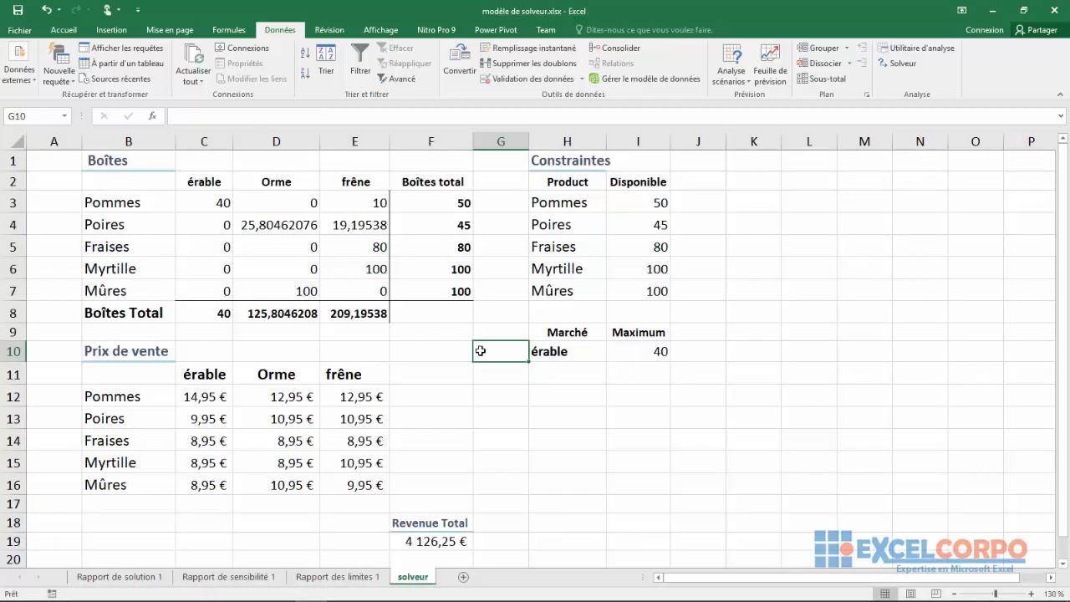